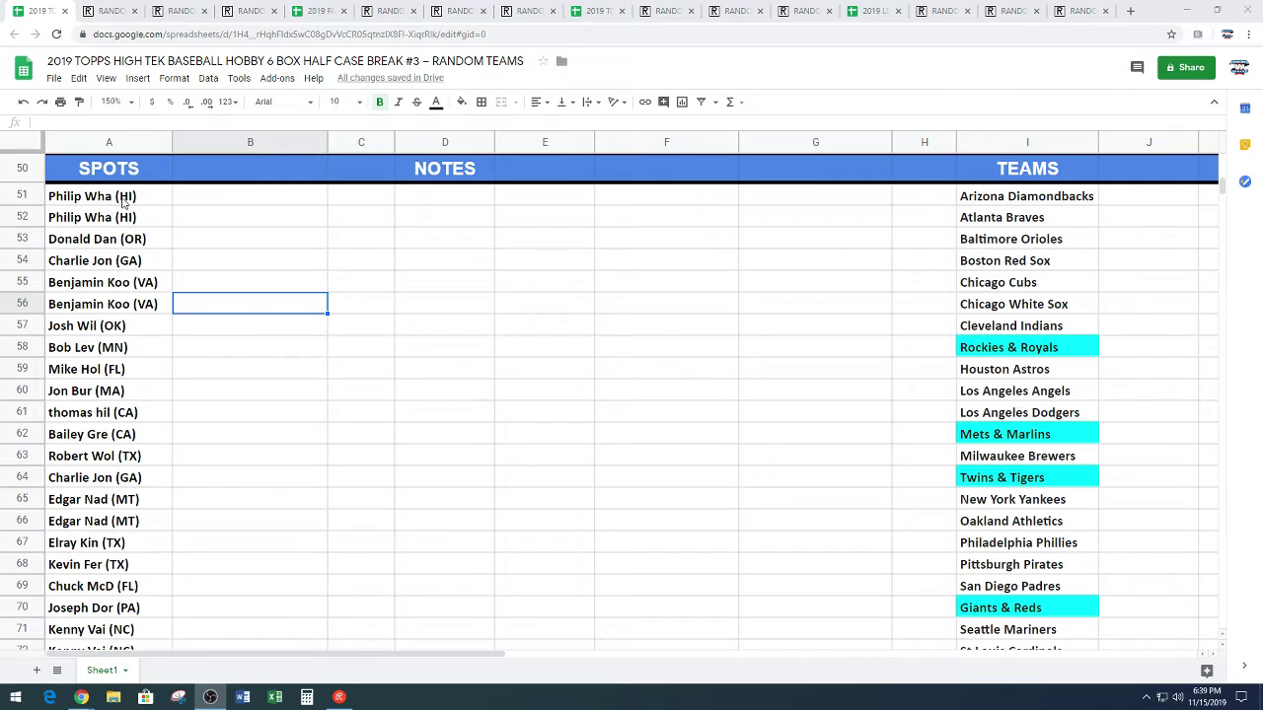
Step: Select and copy the 25 SPOTS player names in column A, starting at A51
{"action": "mouse_move", "coordinate": [124, 202]}
{"action": "left_mouse_down"}
{"action": "mouse_move", "coordinate": [107, 598]}
{"action": "mouse_move", "coordinate": [166, 541]}
{"action": "left_mouse_up"}
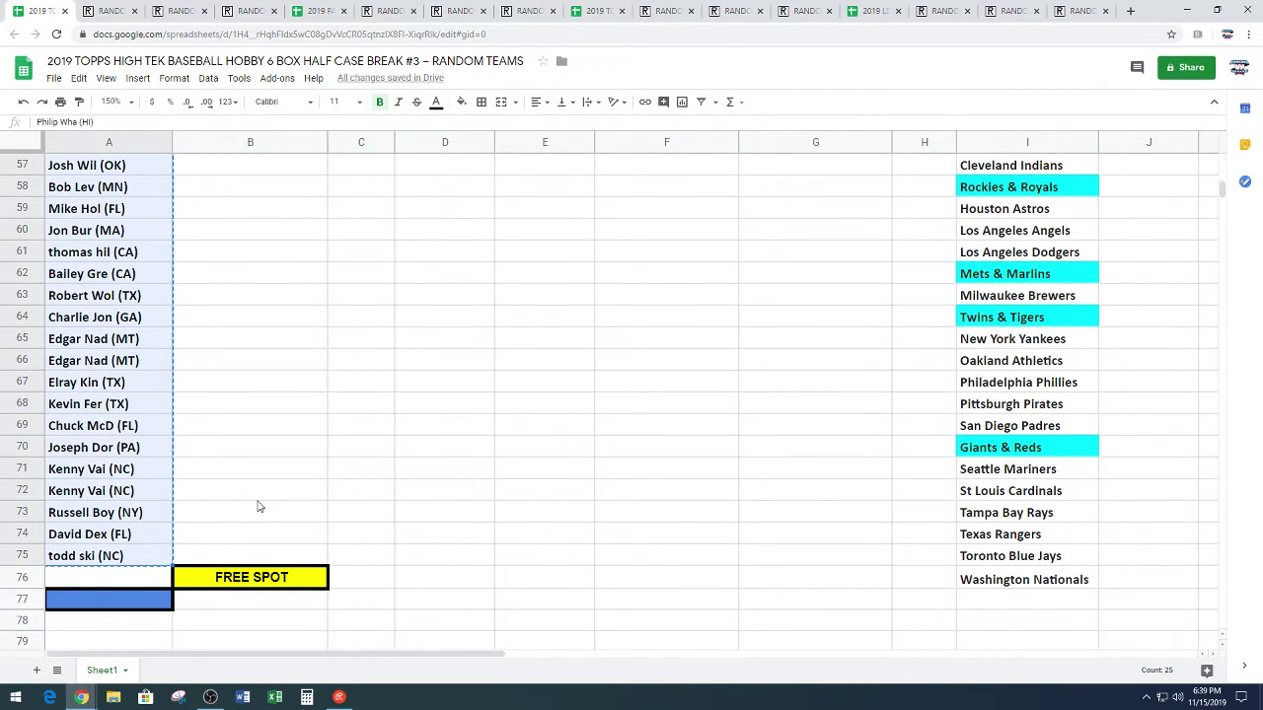
Step: Paste the 25 copied names into the RANDOM.ORG List Randomizer and randomize them once
{"action": "left_click", "coordinate": [115, 14]}
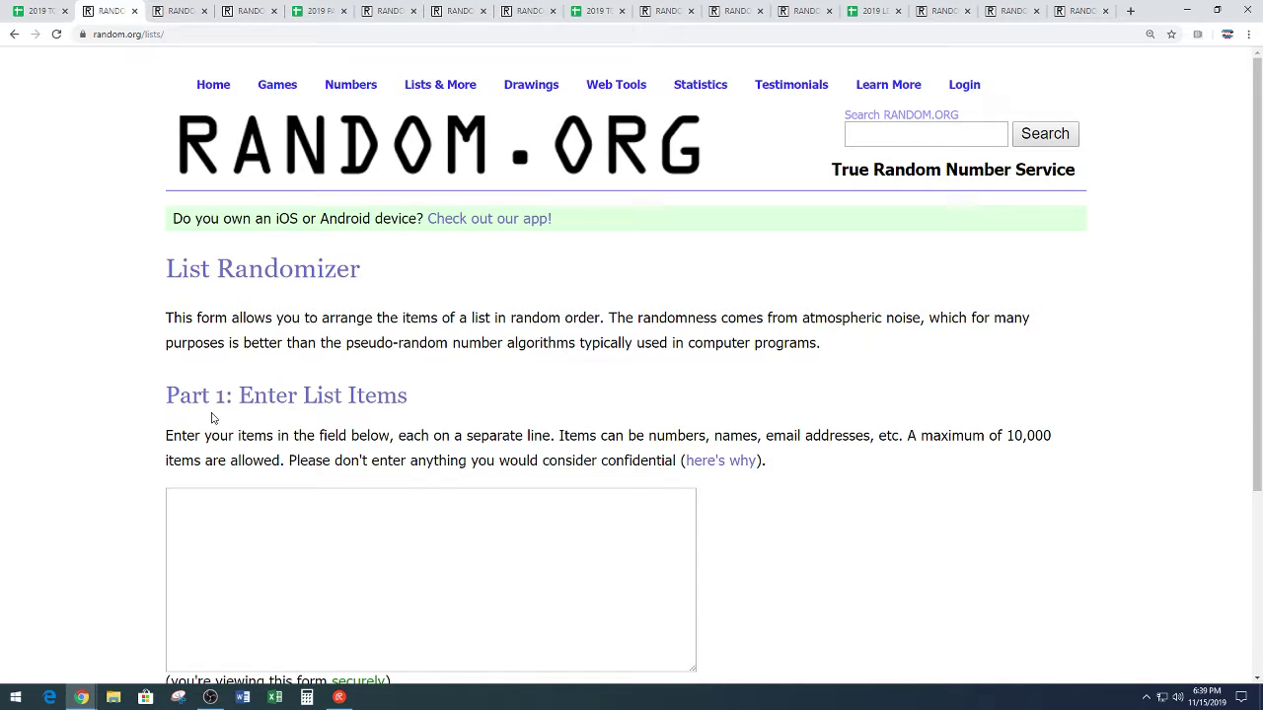
{"action": "scroll", "coordinate": [211, 415], "scroll_direction": "down", "scroll_amount": 3}
{"action": "right_click", "coordinate": [233, 306]}
{"action": "left_click", "coordinate": [262, 407]}
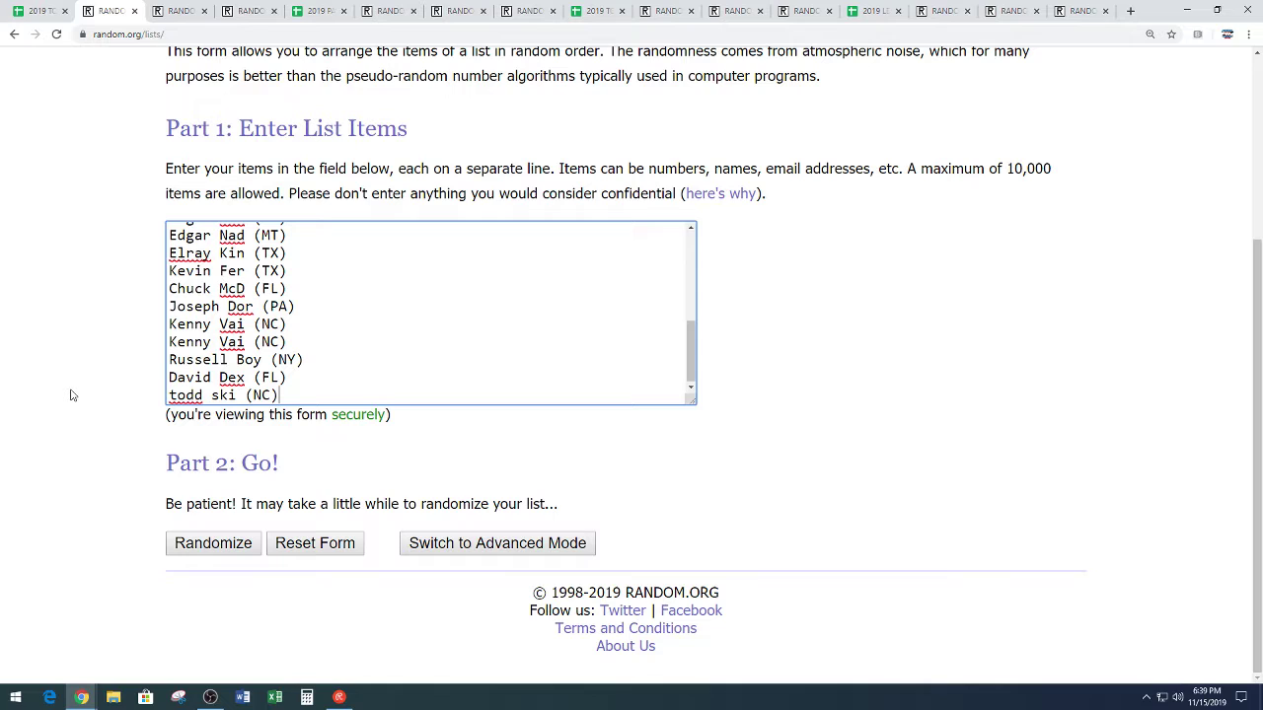
{"action": "left_click", "coordinate": [180, 553]}
{"action": "scroll", "coordinate": [176, 523], "scroll_direction": "down", "scroll_amount": 3}
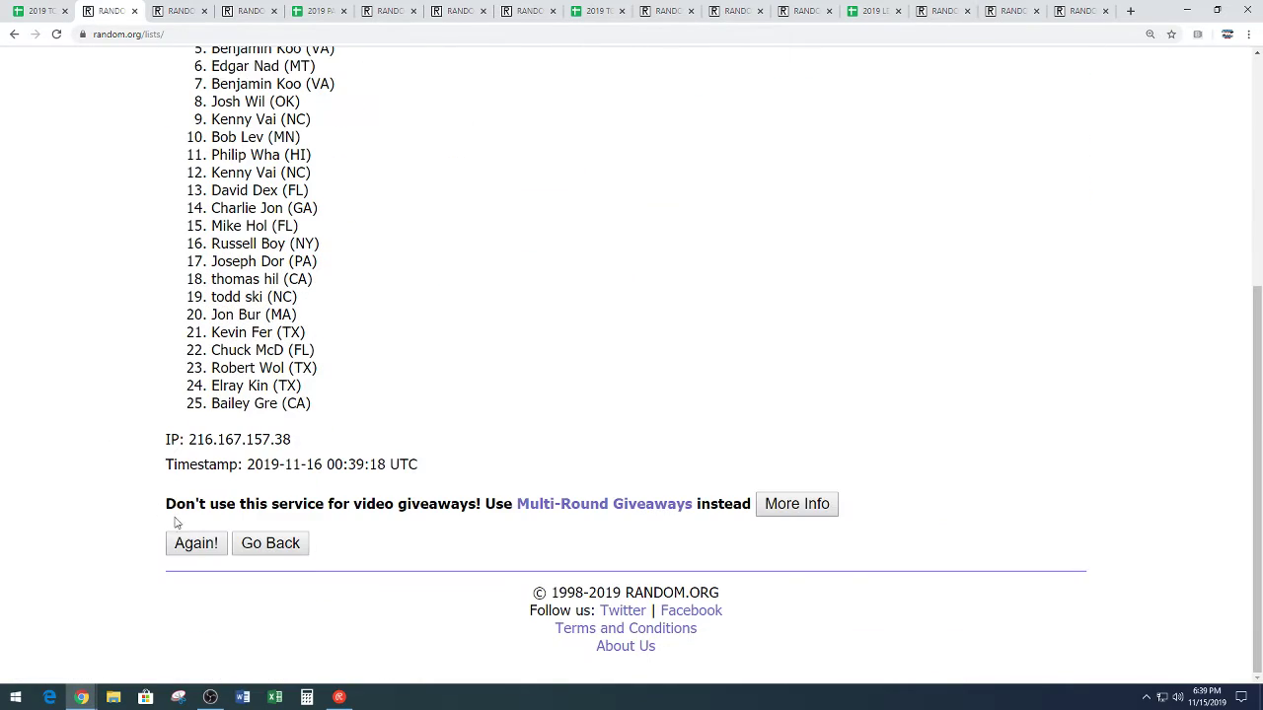
{"action": "left_click", "coordinate": [192, 542]}
{"action": "scroll", "coordinate": [187, 527], "scroll_direction": "down", "scroll_amount": 5}
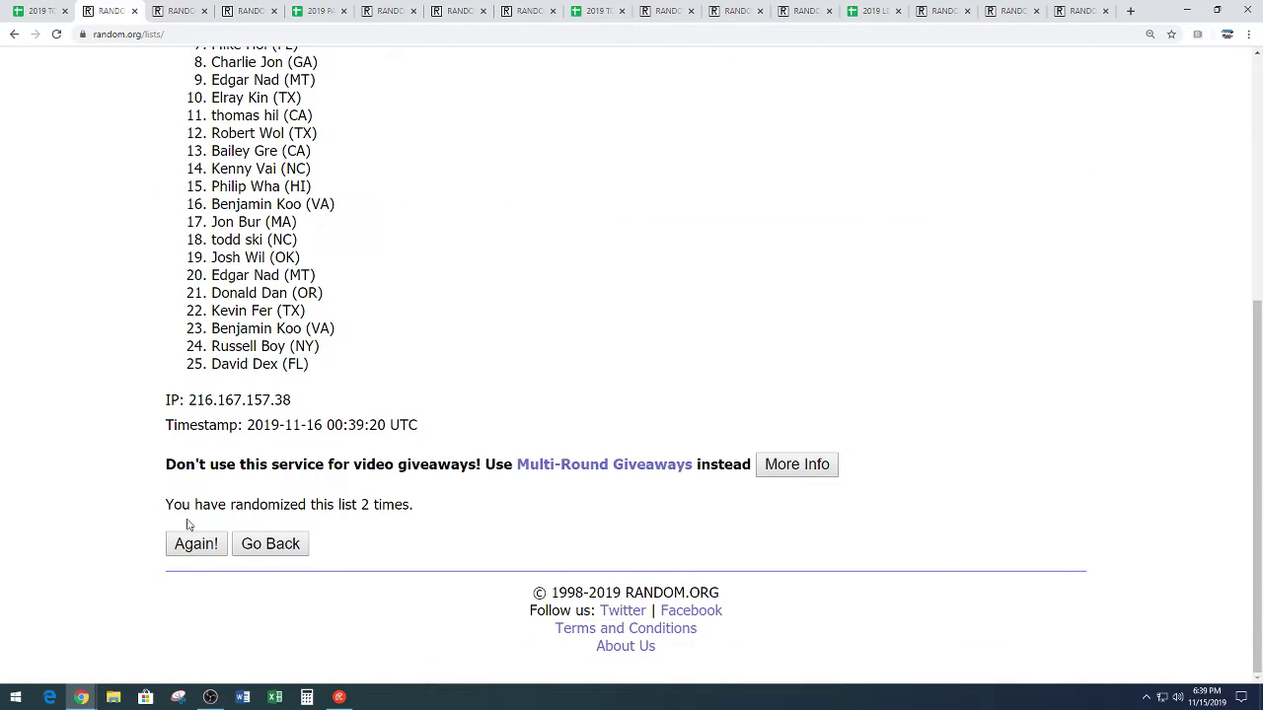
{"action": "left_click", "coordinate": [189, 544]}
{"action": "scroll", "coordinate": [186, 551], "scroll_direction": "down", "scroll_amount": 5}
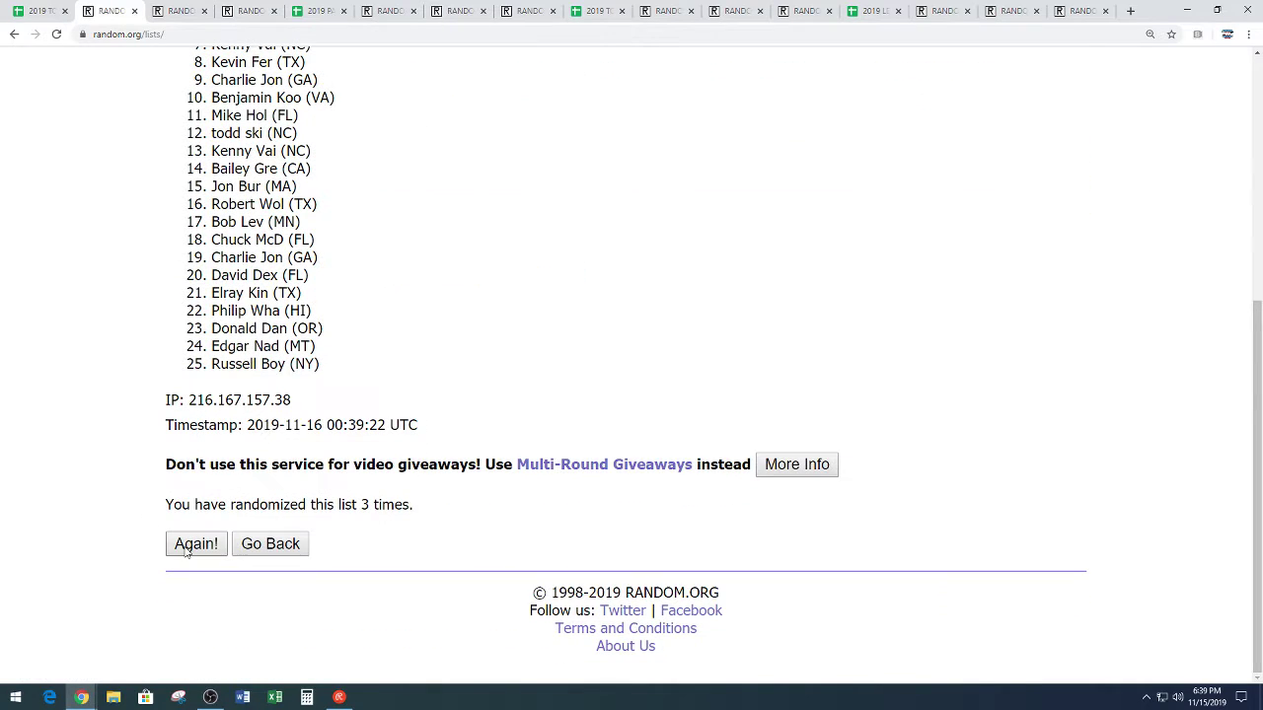
{"action": "left_click", "coordinate": [185, 550]}
{"action": "scroll", "coordinate": [141, 404], "scroll_direction": "down", "scroll_amount": 5}
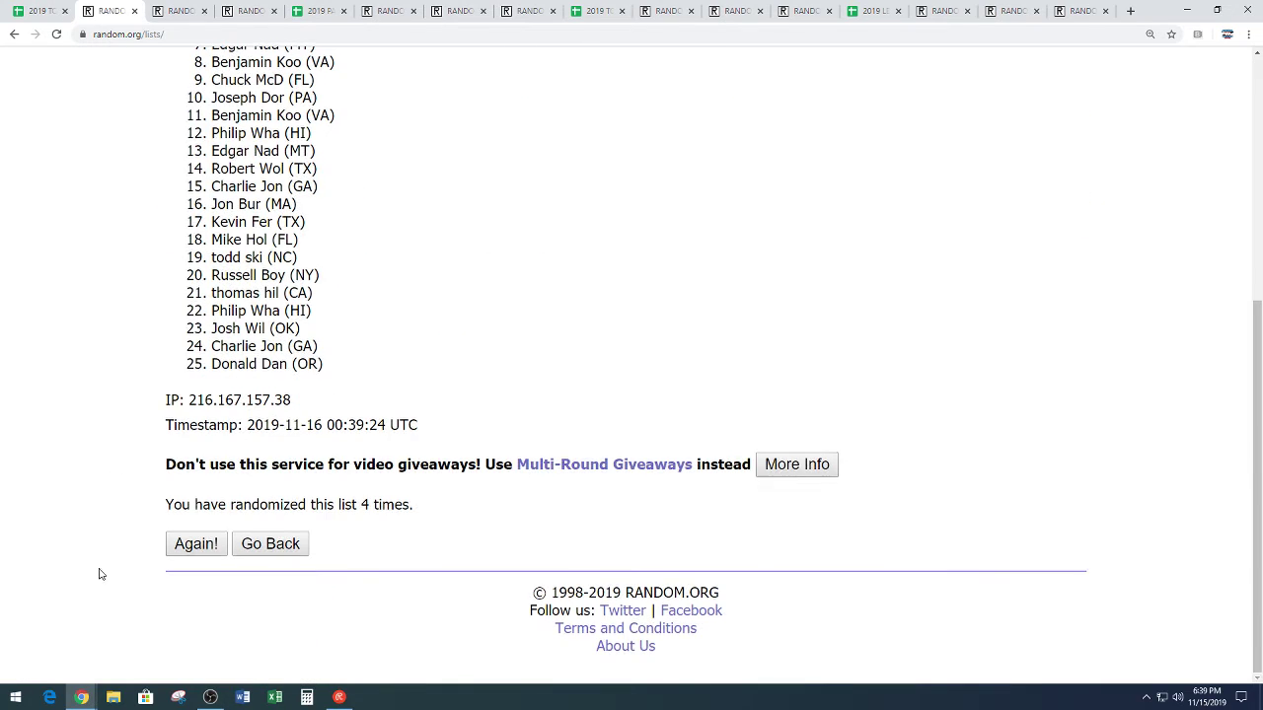
{"action": "left_click", "coordinate": [204, 548]}
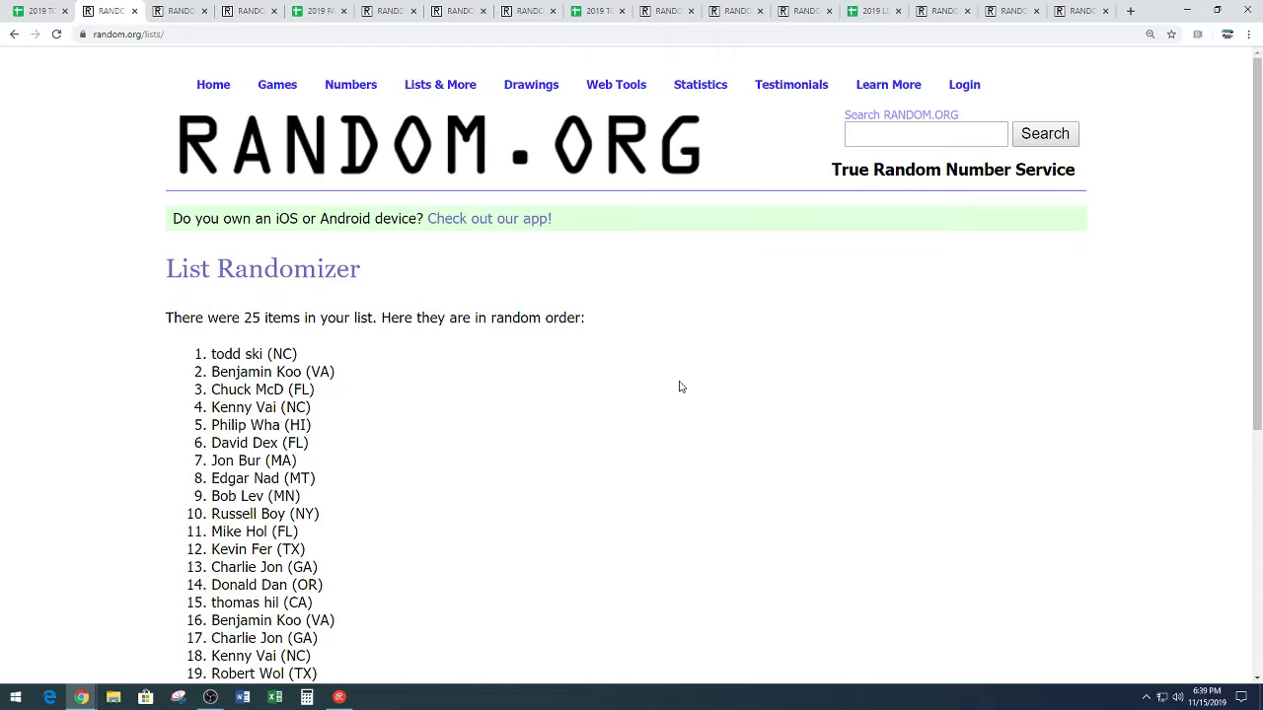
{"action": "scroll", "coordinate": [660, 408], "scroll_direction": "down", "scroll_amount": 2}
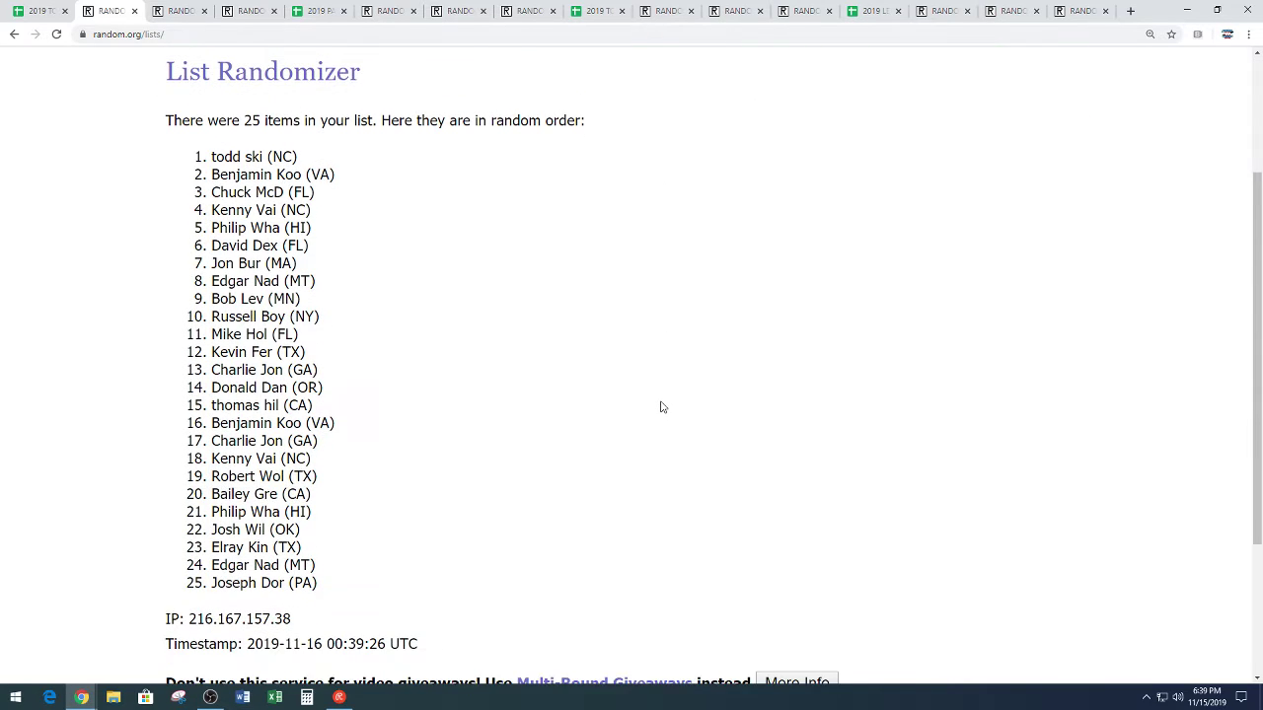
{"action": "scroll", "coordinate": [662, 407], "scroll_direction": "down", "scroll_amount": 1}
{"action": "scroll", "coordinate": [660, 406], "scroll_direction": "down", "scroll_amount": 2}
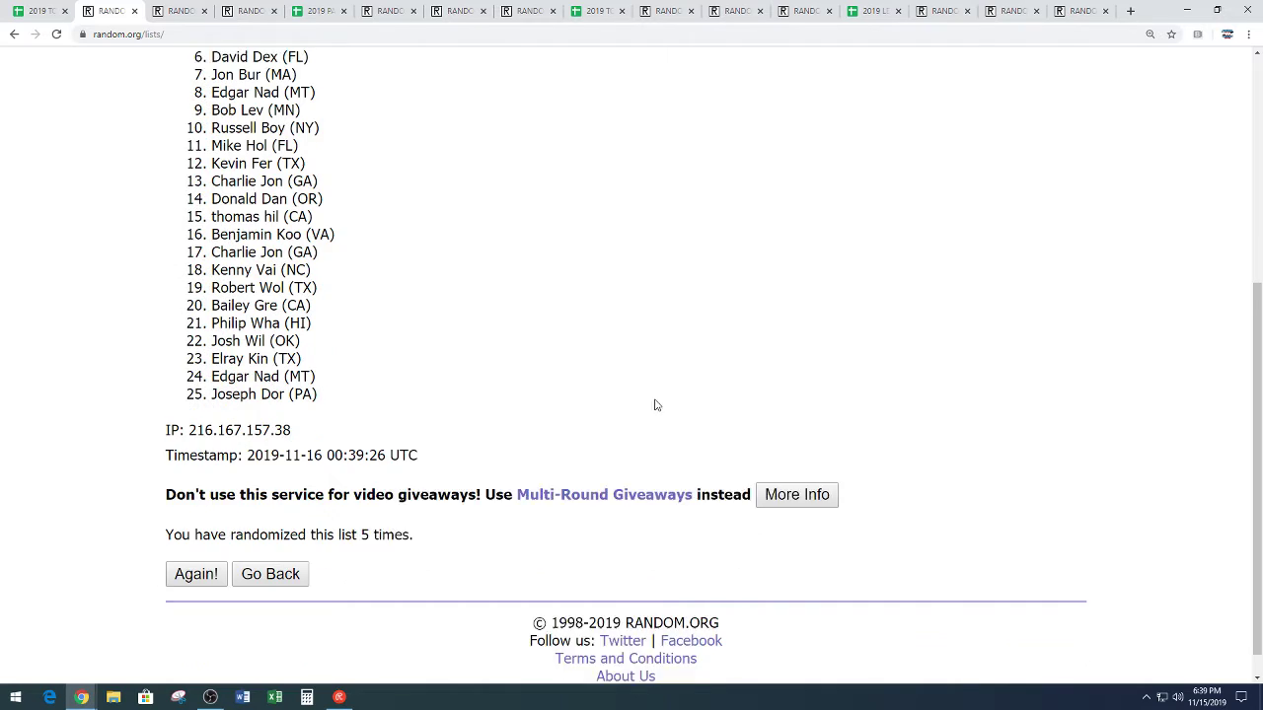
{"action": "left_click_drag", "start_coordinate": [364, 503], "coordinate": [516, 496]}
{"action": "left_click", "coordinate": [522, 366]}
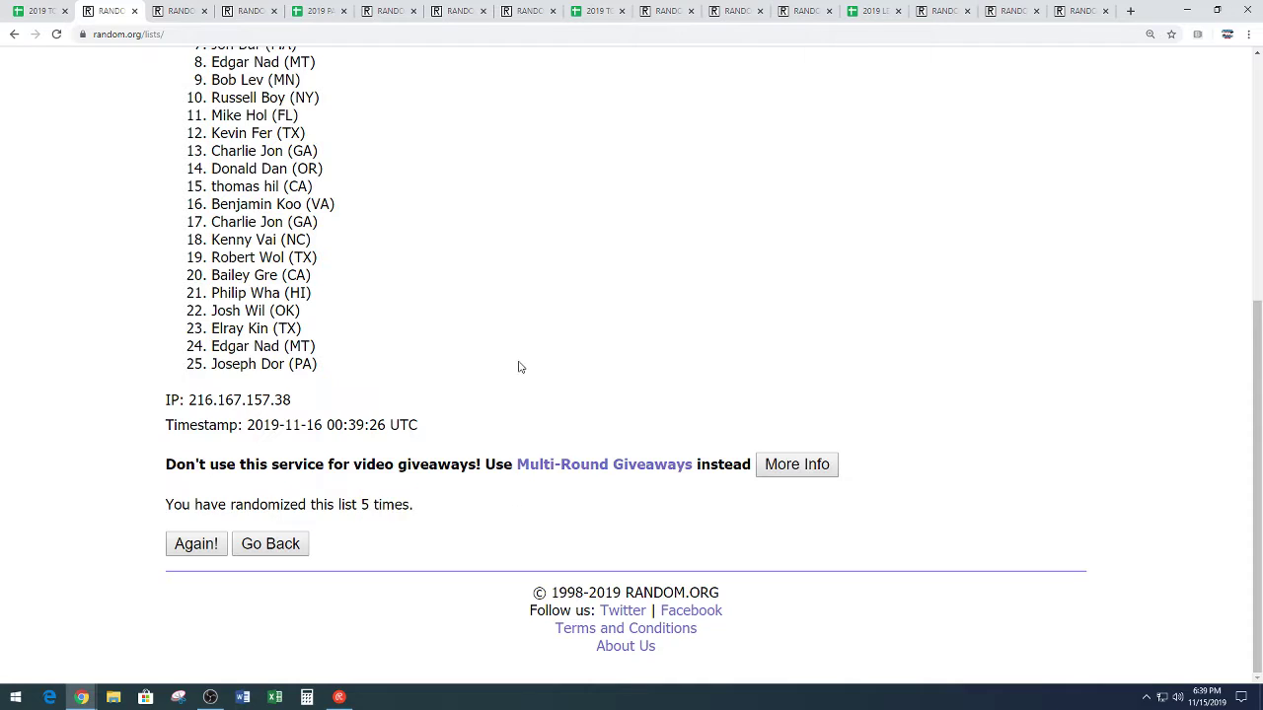
{"action": "scroll", "coordinate": [522, 366], "scroll_direction": "up", "scroll_amount": 2}
{"action": "left_click", "coordinate": [39, 11]}
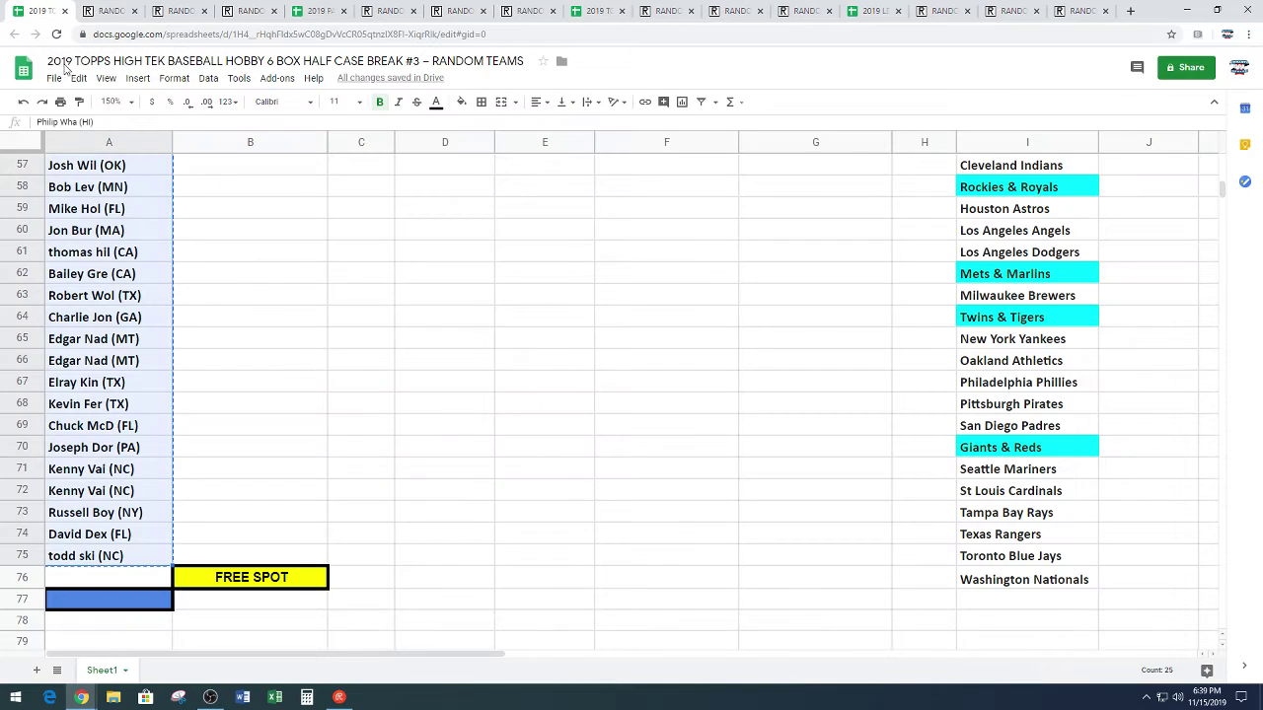
{"action": "left_click", "coordinate": [210, 448]}
{"action": "left_click", "coordinate": [154, 554]}
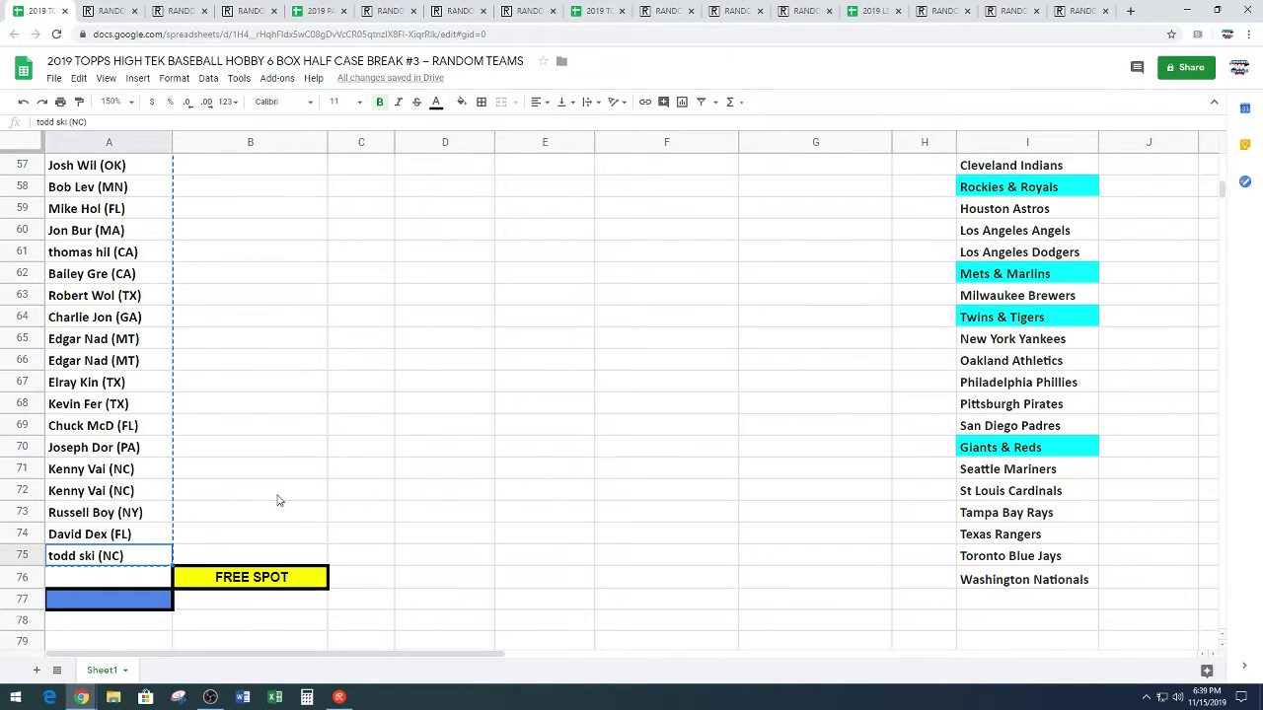
{"action": "left_click", "coordinate": [140, 586]}
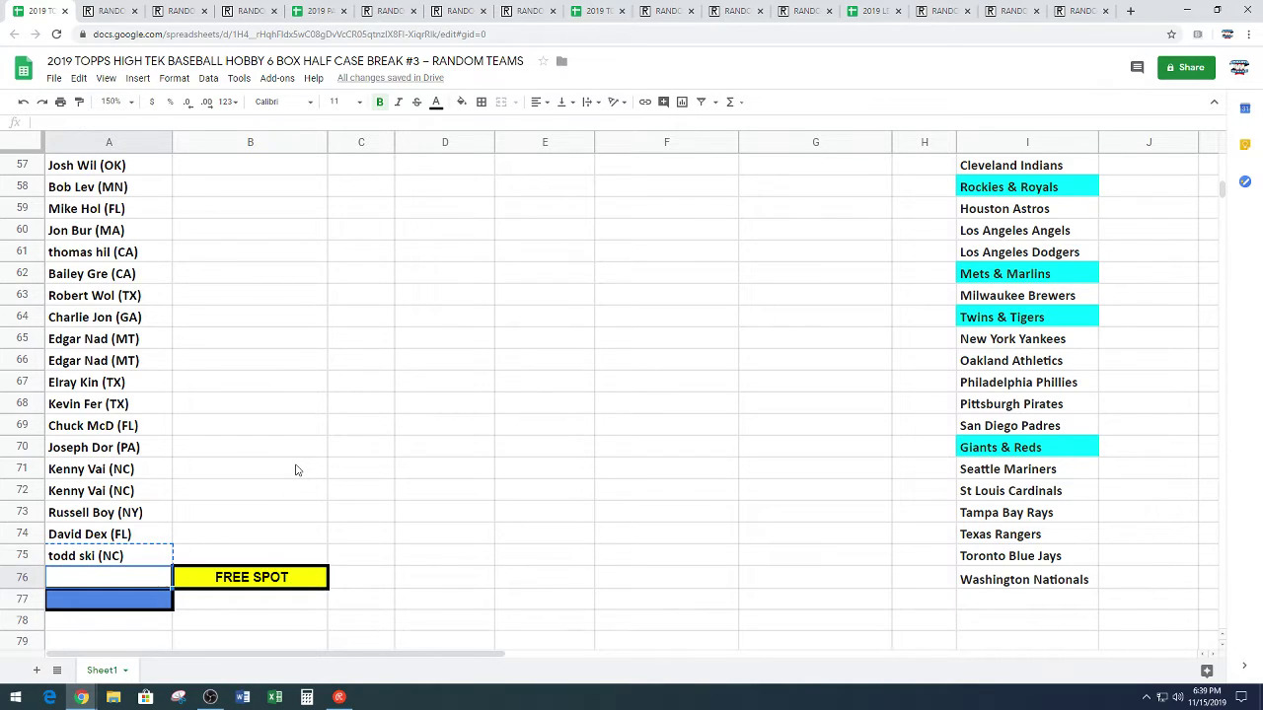
{"action": "left_click", "coordinate": [149, 548]}
{"action": "left_click", "coordinate": [153, 585]}
{"action": "key", "text": "ctrl+v"}
{"action": "left_click", "coordinate": [273, 424]}
Step: Select all 26 SPOTS names from A51 to A76 for copying
{"action": "scroll", "coordinate": [345, 359], "scroll_direction": "up", "scroll_amount": 1}
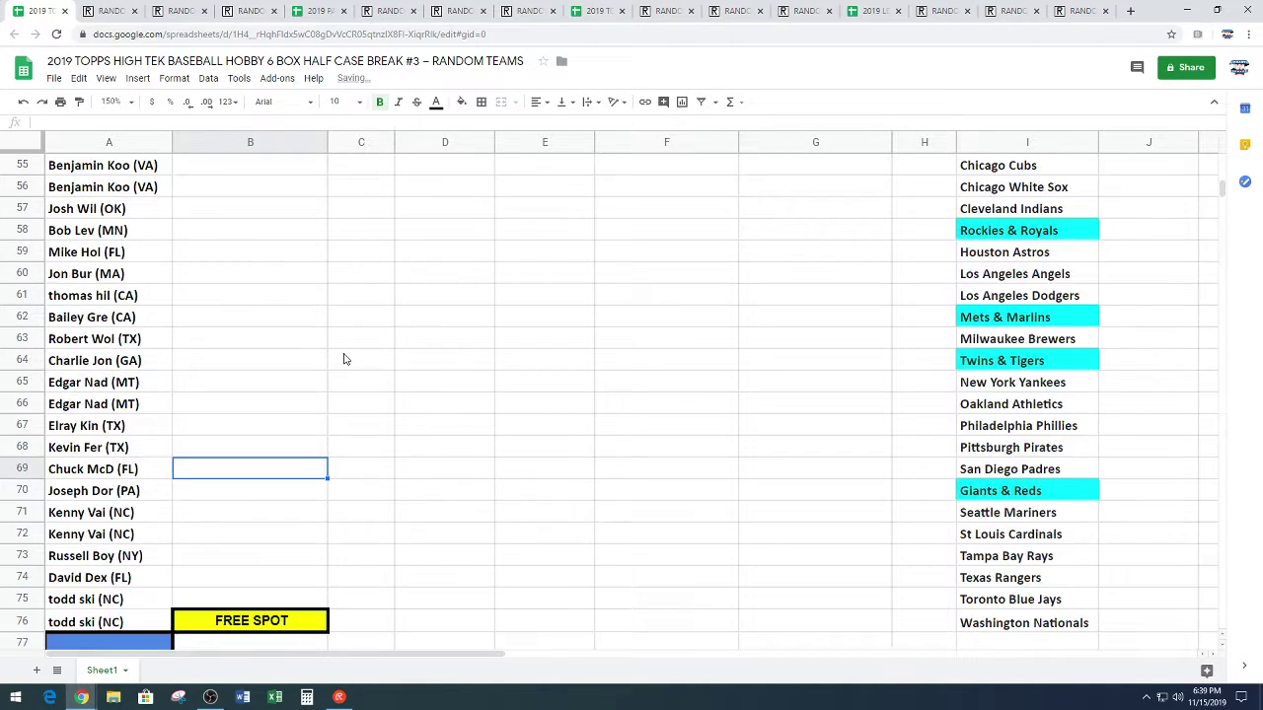
{"action": "scroll", "coordinate": [344, 359], "scroll_direction": "up", "scroll_amount": 2}
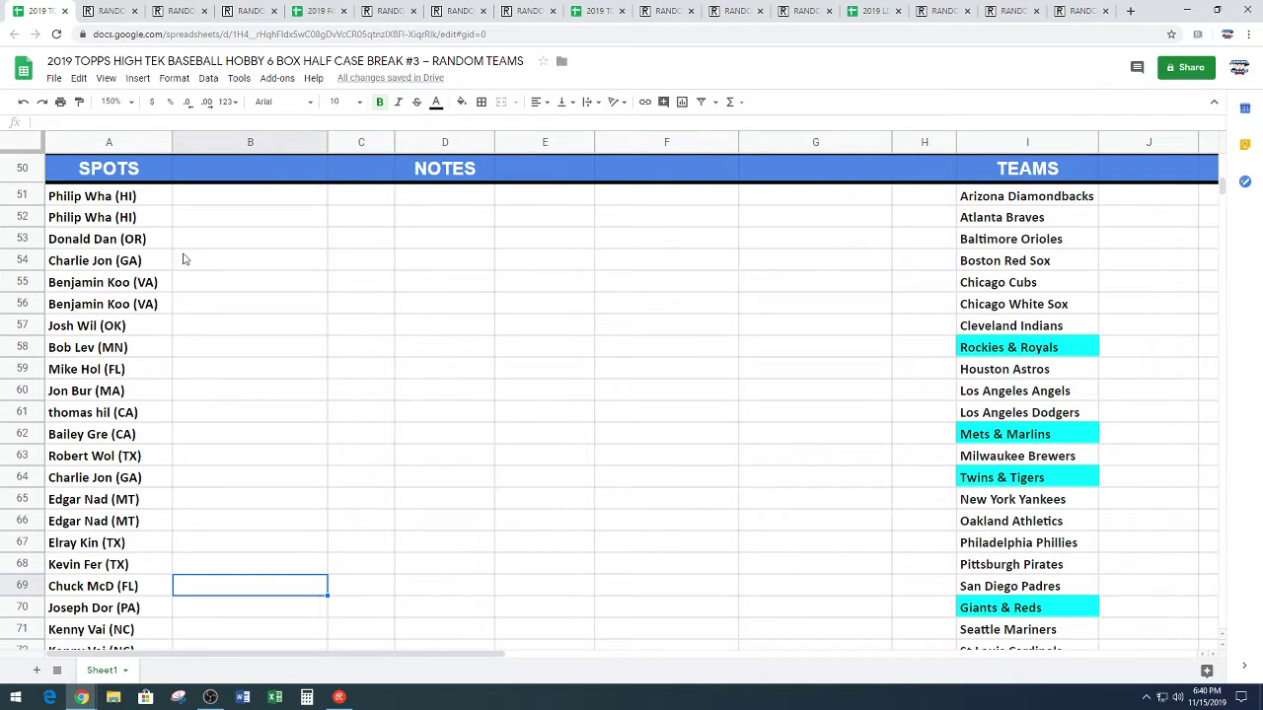
{"action": "mouse_move", "coordinate": [136, 202]}
{"action": "left_mouse_down"}
{"action": "mouse_move", "coordinate": [100, 649]}
{"action": "mouse_move", "coordinate": [86, 582]}
{"action": "left_mouse_up"}
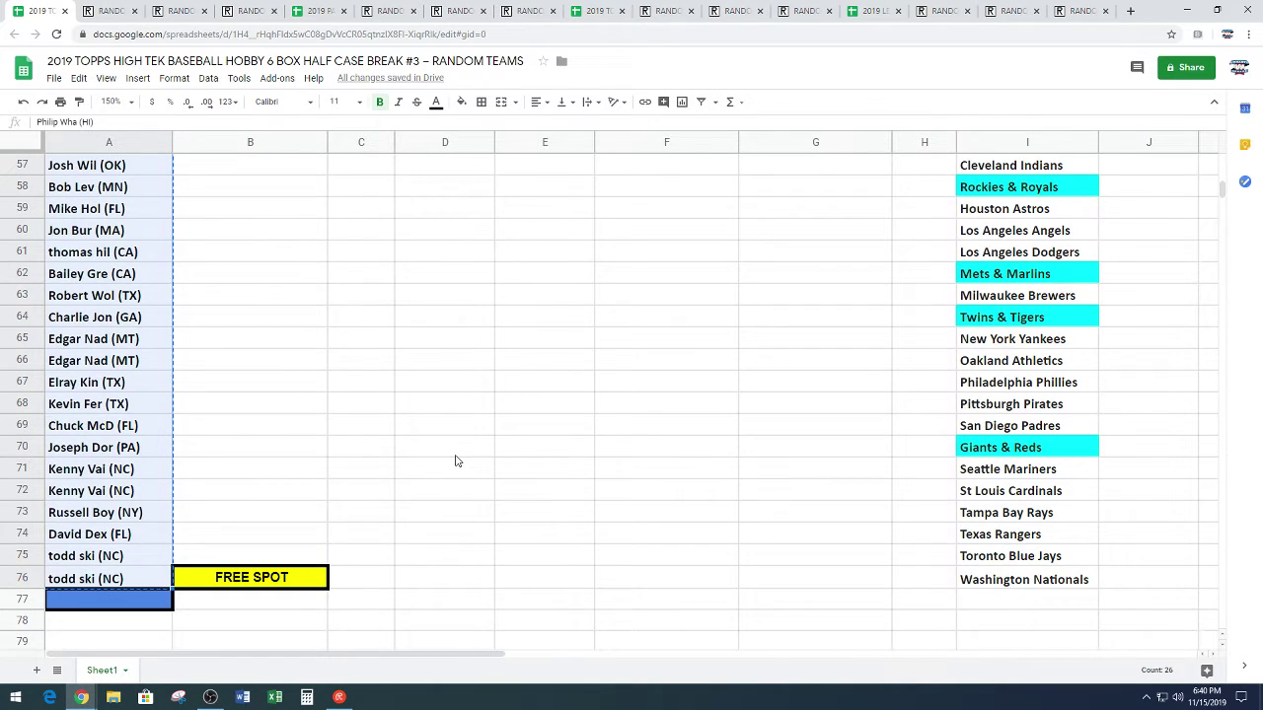
Step: Paste the 26 names into a blank List Randomizer and randomize them once
{"action": "left_click", "coordinate": [181, 11]}
{"action": "scroll", "coordinate": [82, 451], "scroll_direction": "down", "scroll_amount": 3}
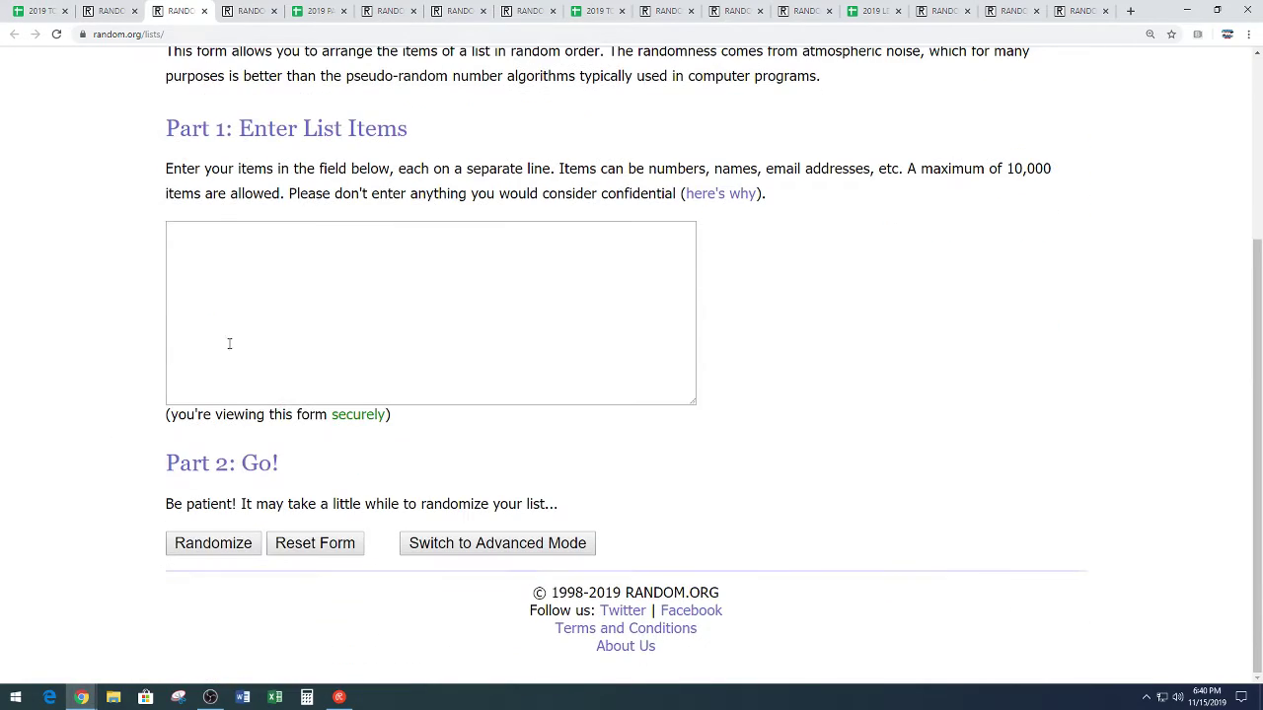
{"action": "right_click", "coordinate": [229, 341]}
{"action": "left_click", "coordinate": [271, 440]}
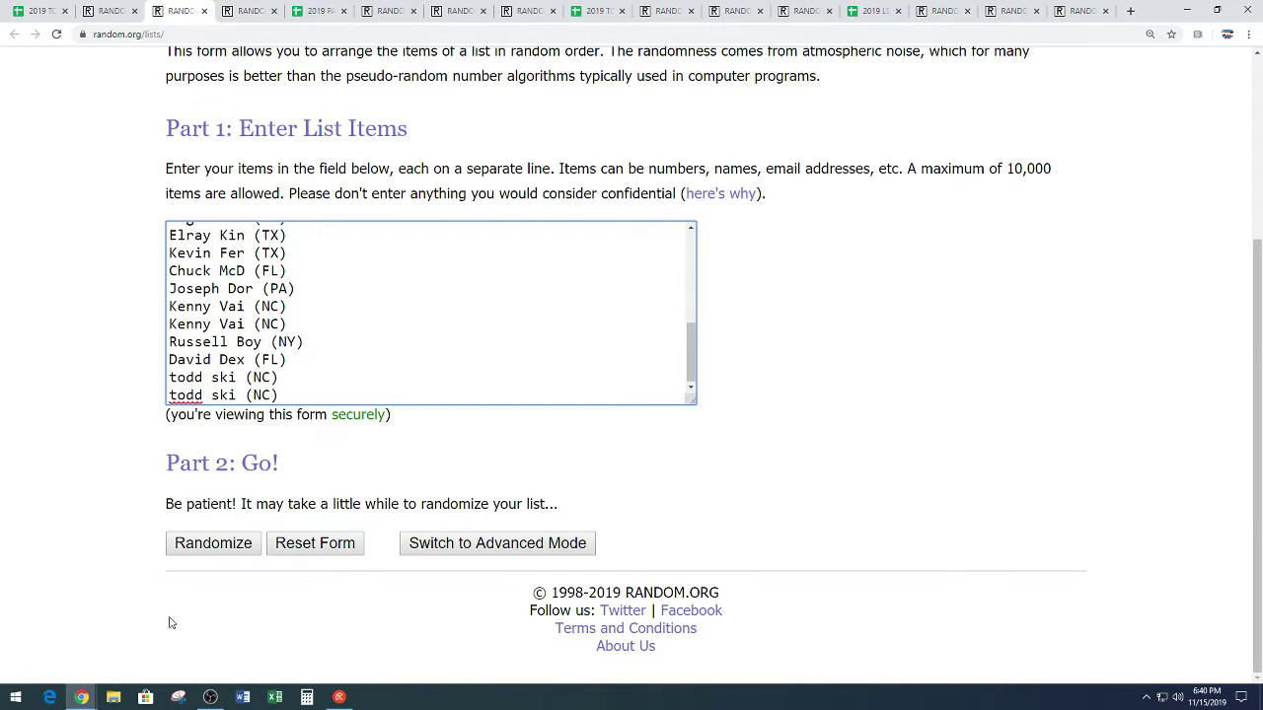
{"action": "left_click", "coordinate": [204, 550]}
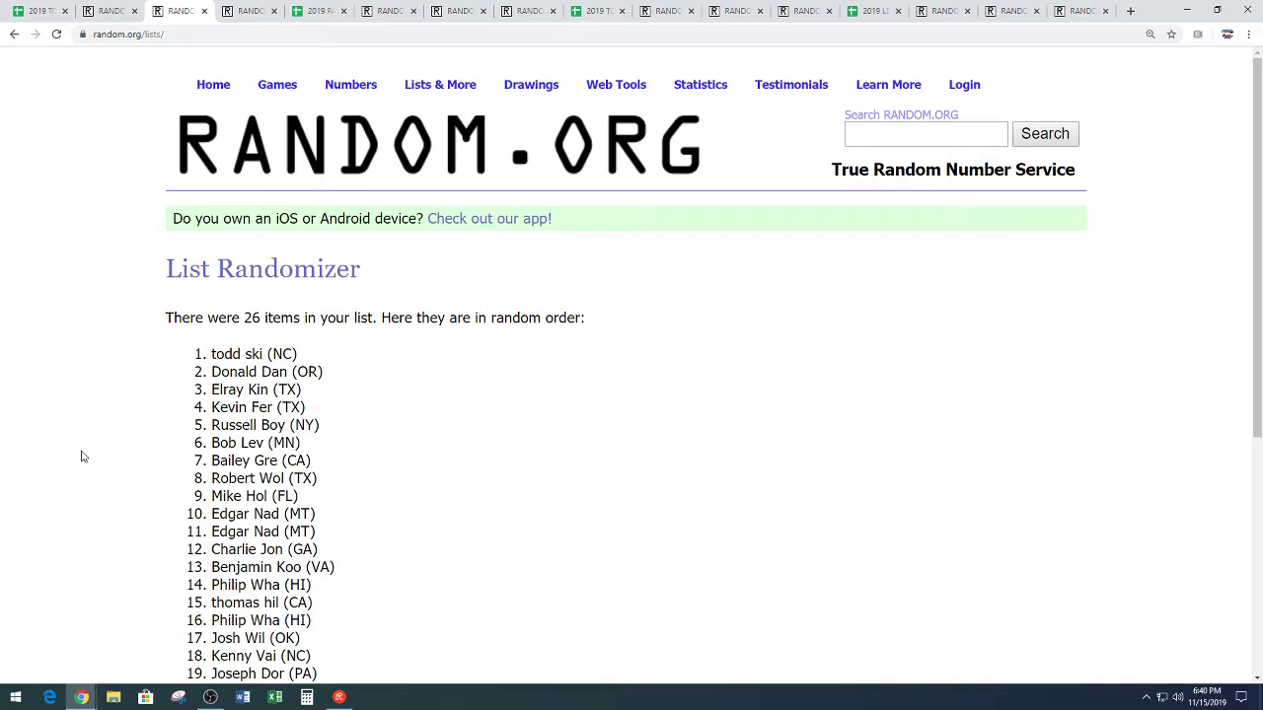
{"action": "scroll", "coordinate": [106, 490], "scroll_direction": "down", "scroll_amount": 2}
{"action": "left_click", "coordinate": [193, 544]}
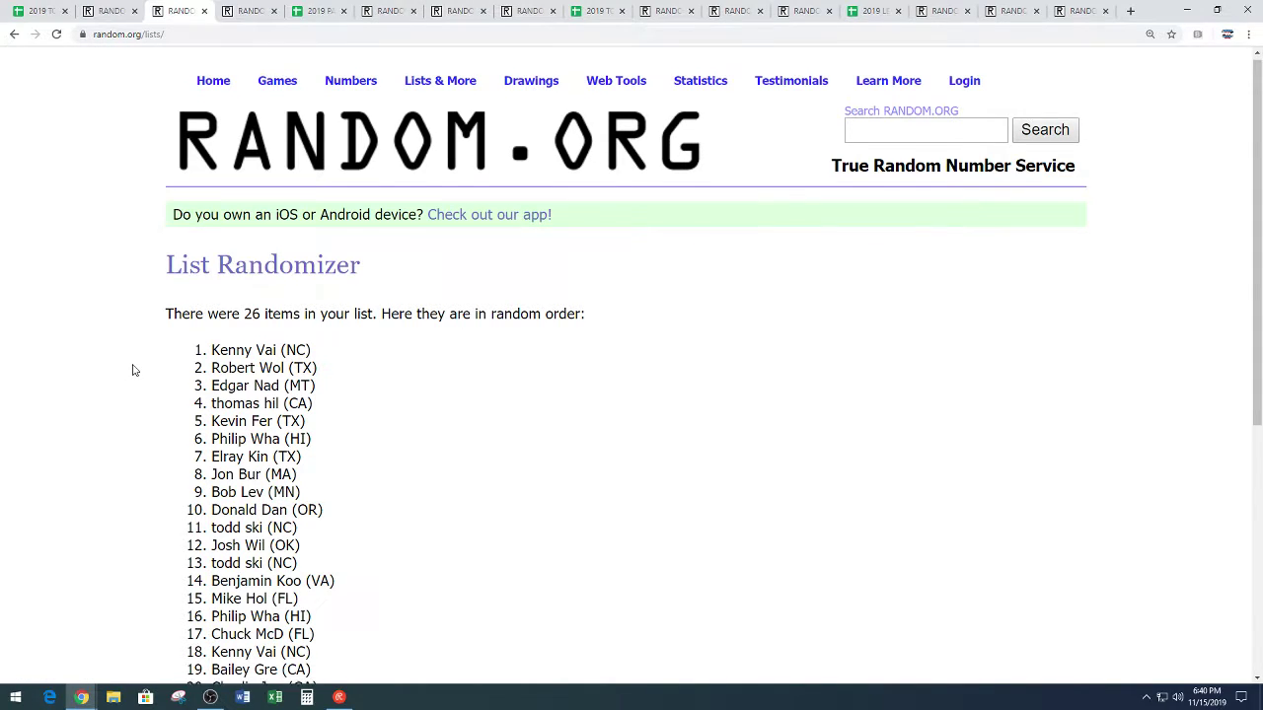
{"action": "scroll", "coordinate": [133, 370], "scroll_direction": "down", "scroll_amount": 3}
{"action": "left_click", "coordinate": [193, 583]}
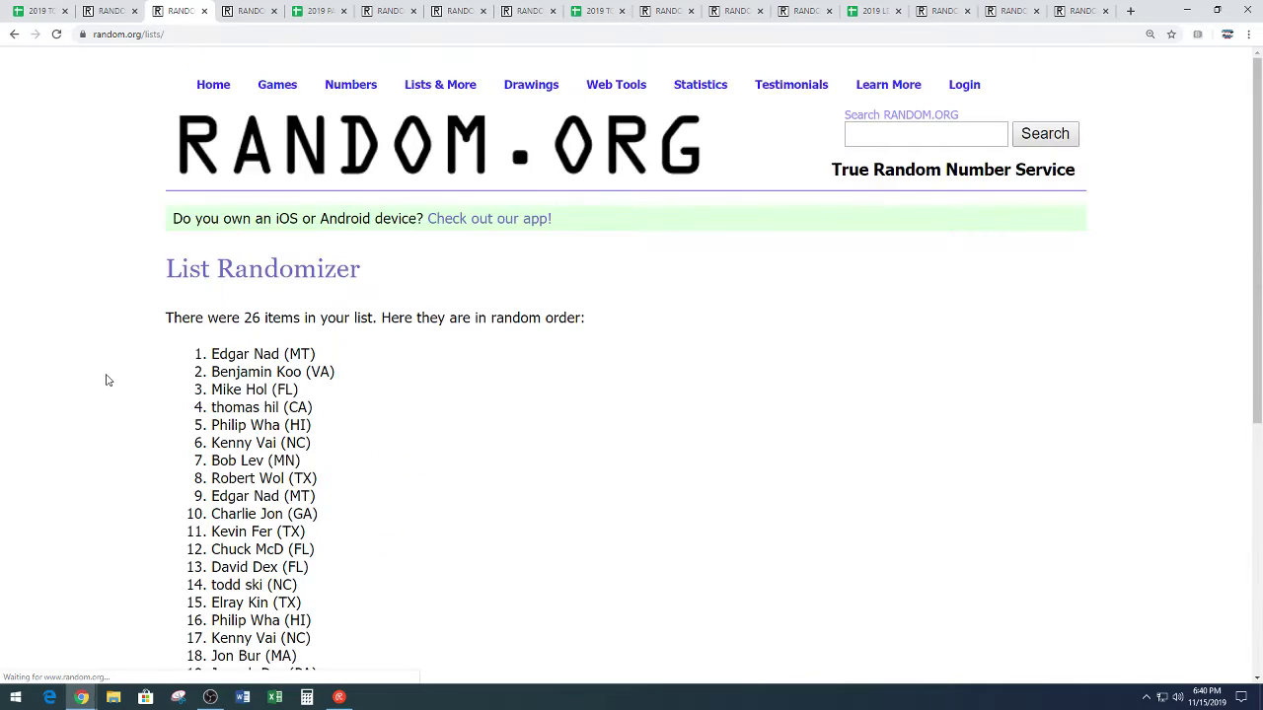
{"action": "scroll", "coordinate": [105, 377], "scroll_direction": "down", "scroll_amount": 5}
{"action": "left_click", "coordinate": [190, 543]}
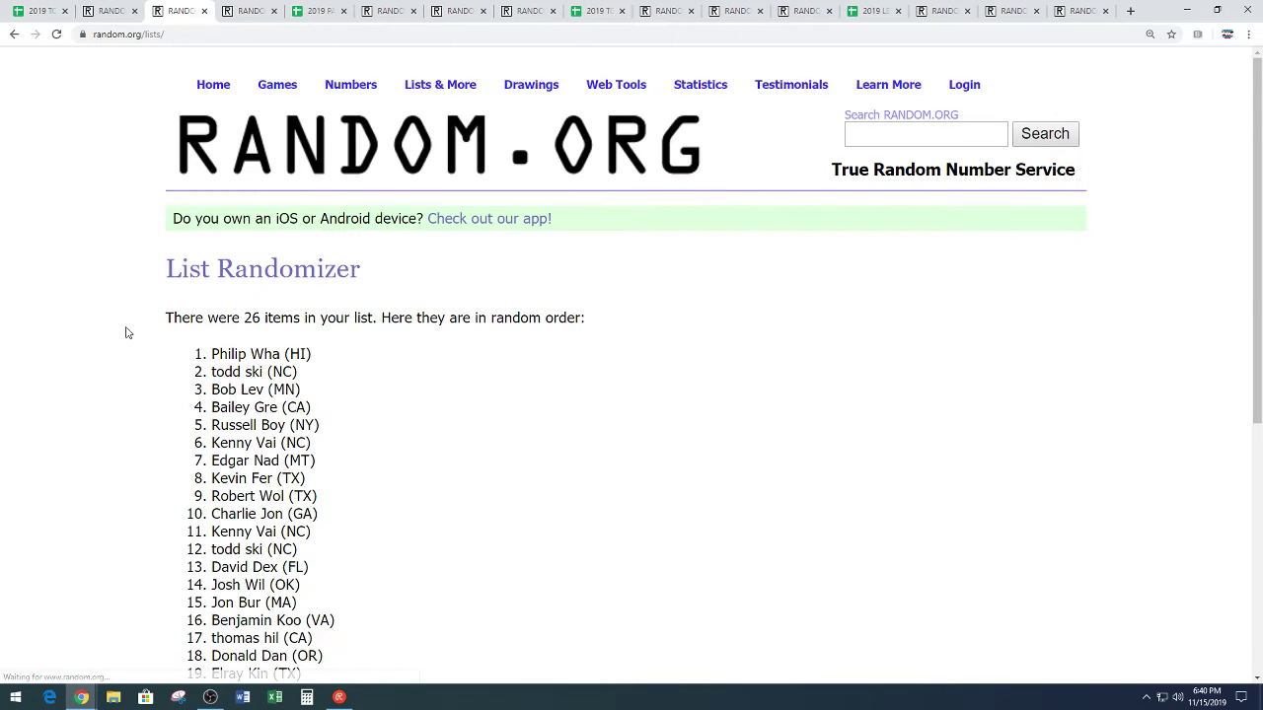
{"action": "scroll", "coordinate": [89, 412], "scroll_direction": "down", "scroll_amount": 5}
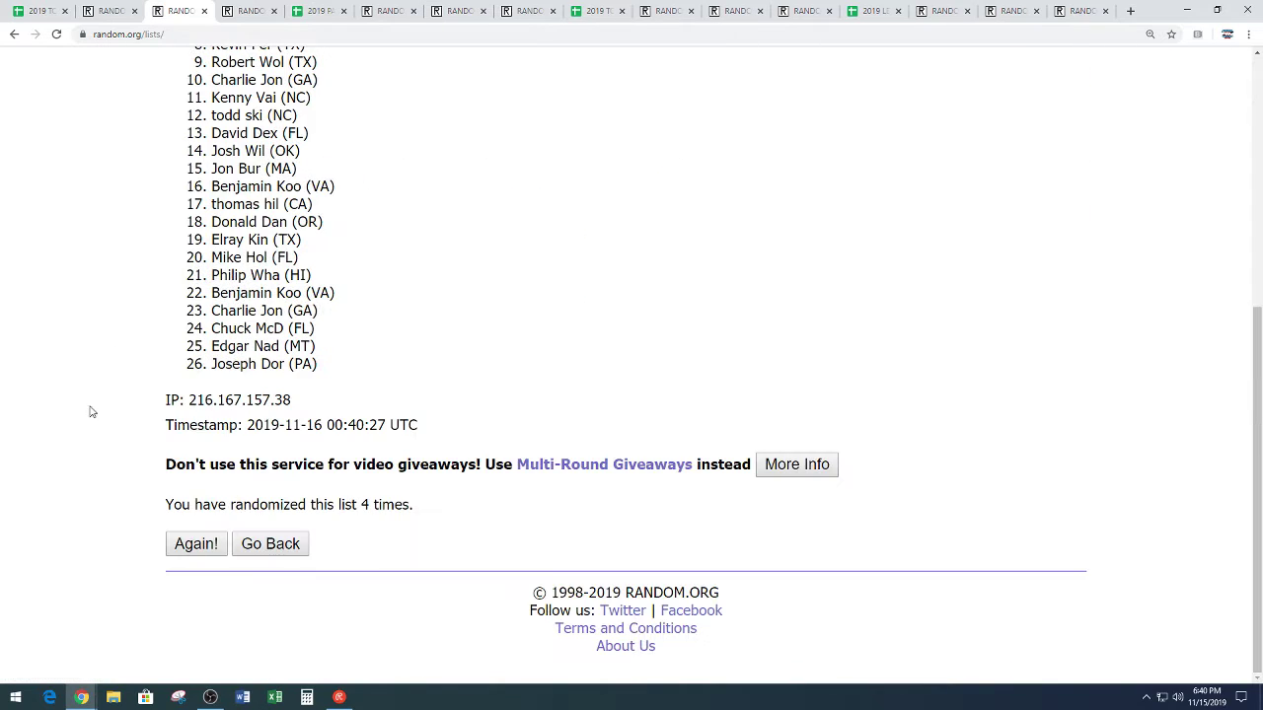
{"action": "left_click", "coordinate": [196, 546]}
{"action": "scroll", "coordinate": [697, 290], "scroll_direction": "down", "scroll_amount": 3}
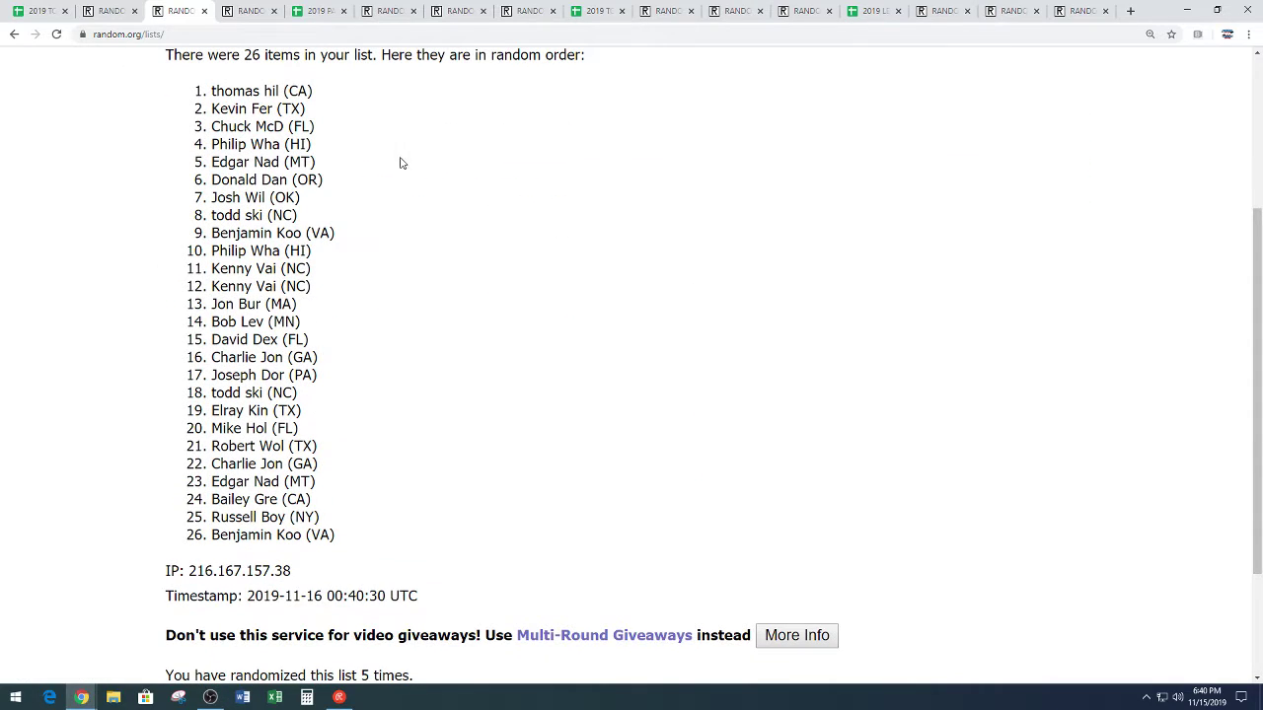
Step: Copy the final randomized list of 26 names
{"action": "left_click_drag", "start_coordinate": [247, 116], "coordinate": [360, 539]}
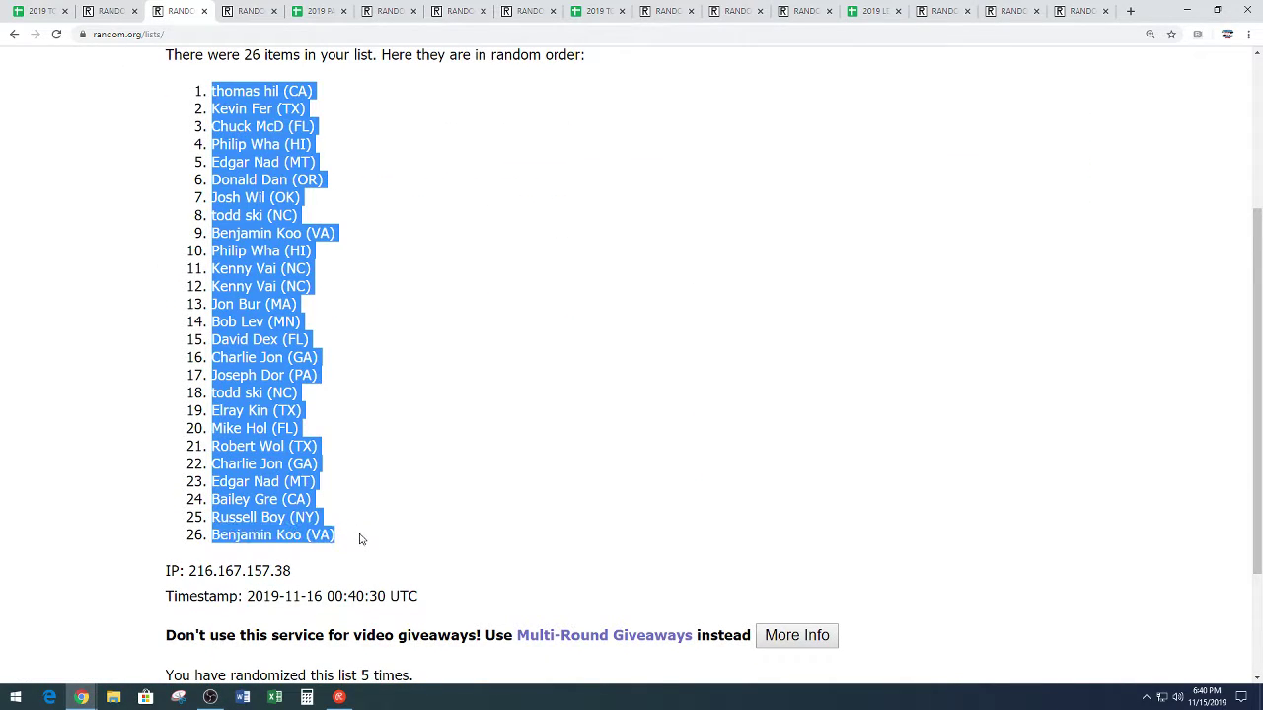
{"action": "right_click", "coordinate": [241, 358]}
{"action": "left_click", "coordinate": [253, 371]}
{"action": "left_click", "coordinate": [350, 394]}
{"action": "scroll", "coordinate": [554, 410], "scroll_direction": "down", "scroll_amount": 2}
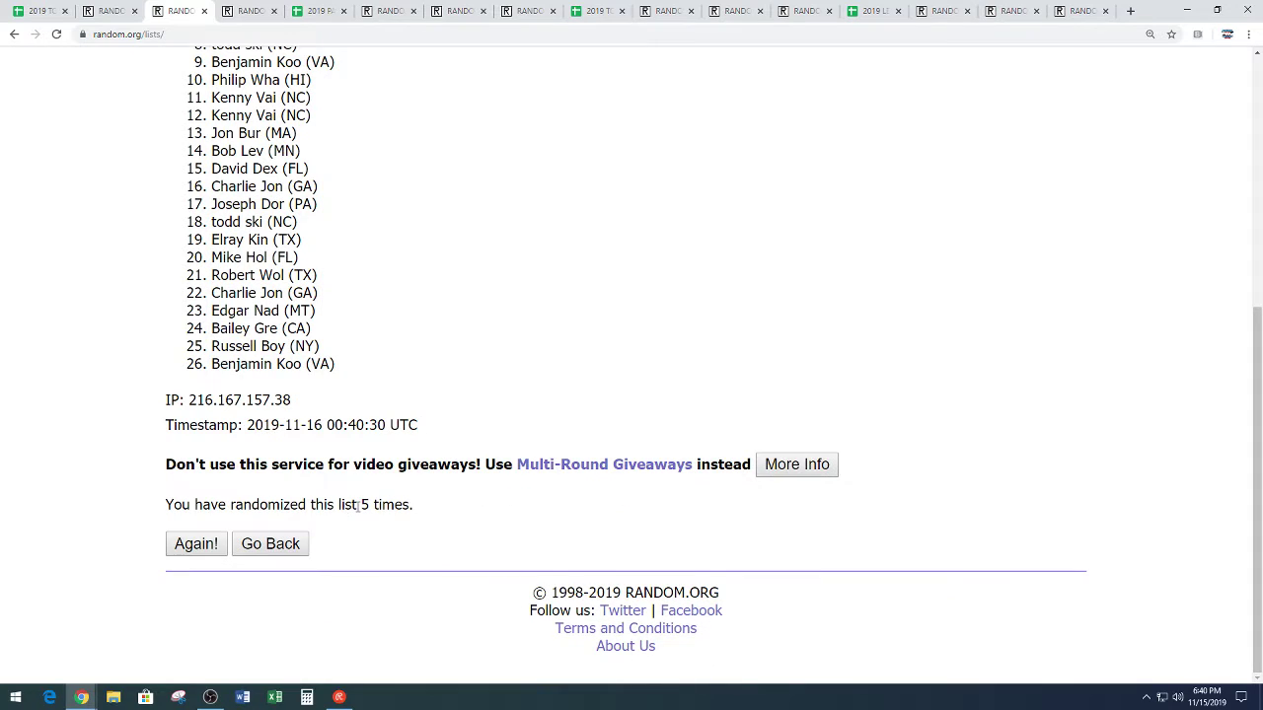
{"action": "left_click_drag", "start_coordinate": [369, 504], "coordinate": [441, 510]}
{"action": "left_click", "coordinate": [407, 374]}
{"action": "scroll", "coordinate": [415, 362], "scroll_direction": "up", "scroll_amount": 2}
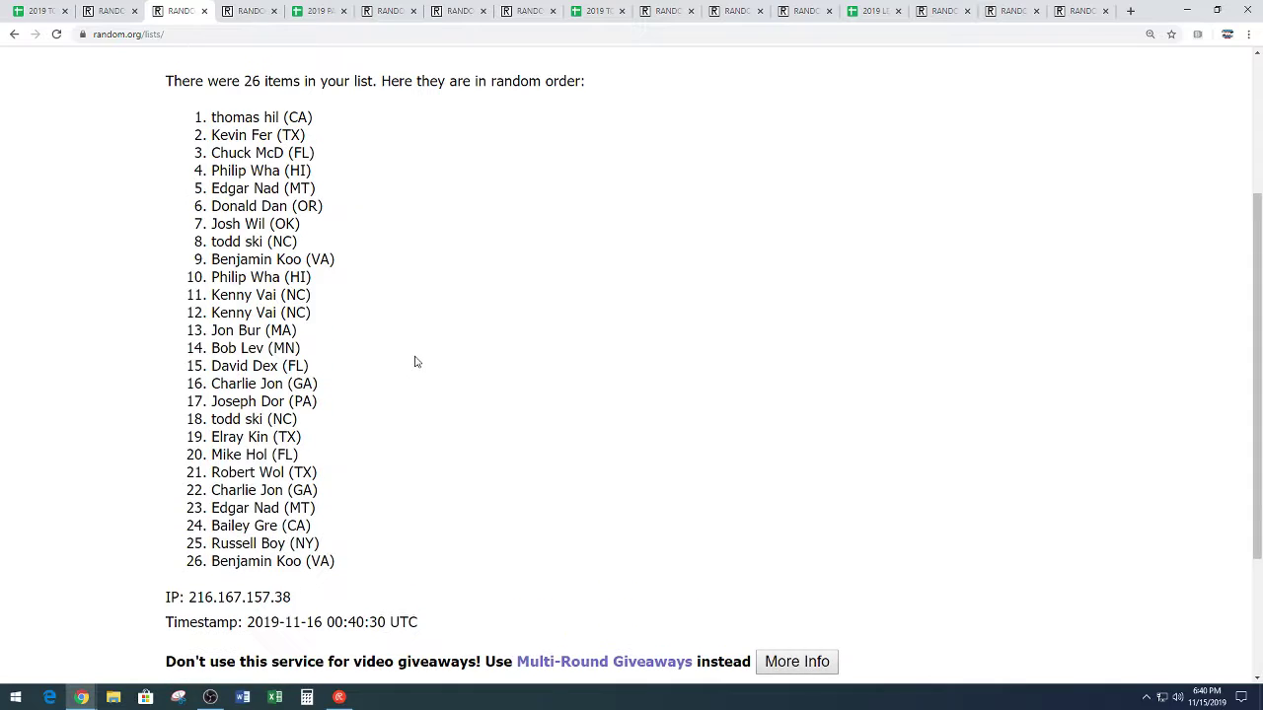
Step: Paste the randomized names into column A starting at A1
{"action": "left_click", "coordinate": [44, 11]}
{"action": "scroll", "coordinate": [268, 469], "scroll_direction": "up", "scroll_amount": 5}
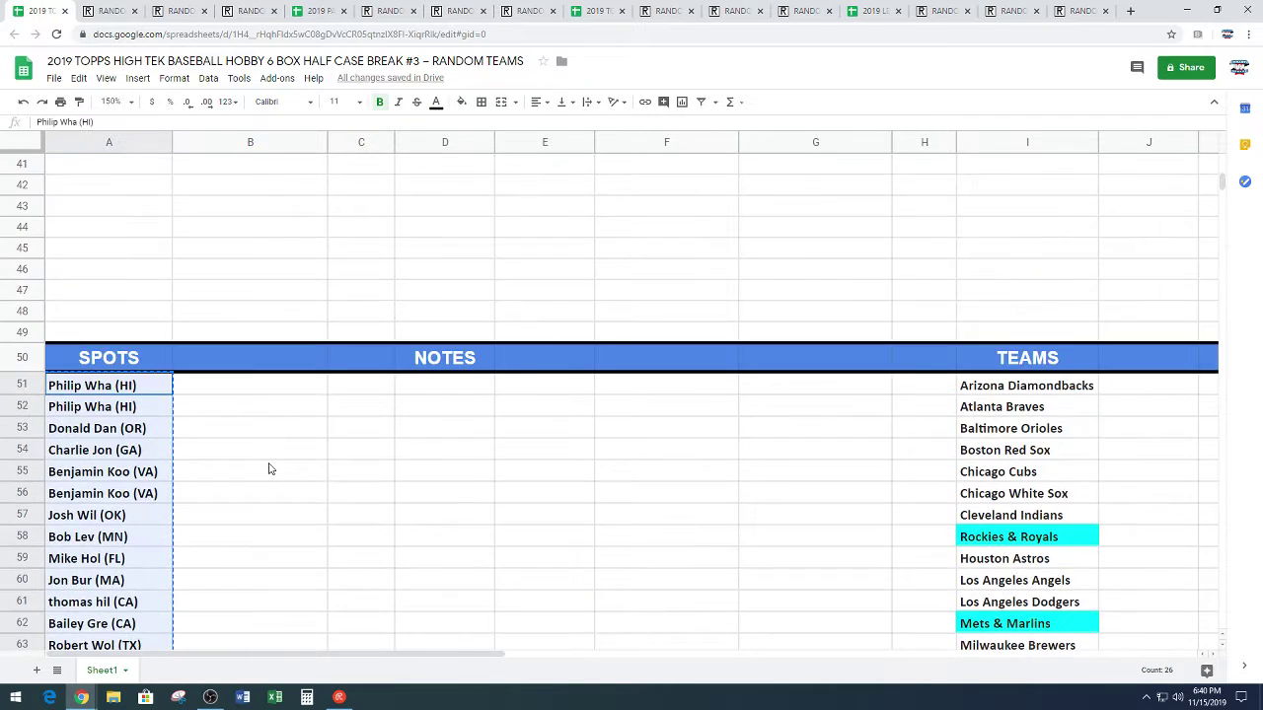
{"action": "scroll", "coordinate": [271, 469], "scroll_direction": "up", "scroll_amount": 5}
{"action": "scroll", "coordinate": [270, 468], "scroll_direction": "up", "scroll_amount": 5}
{"action": "left_click", "coordinate": [122, 172]}
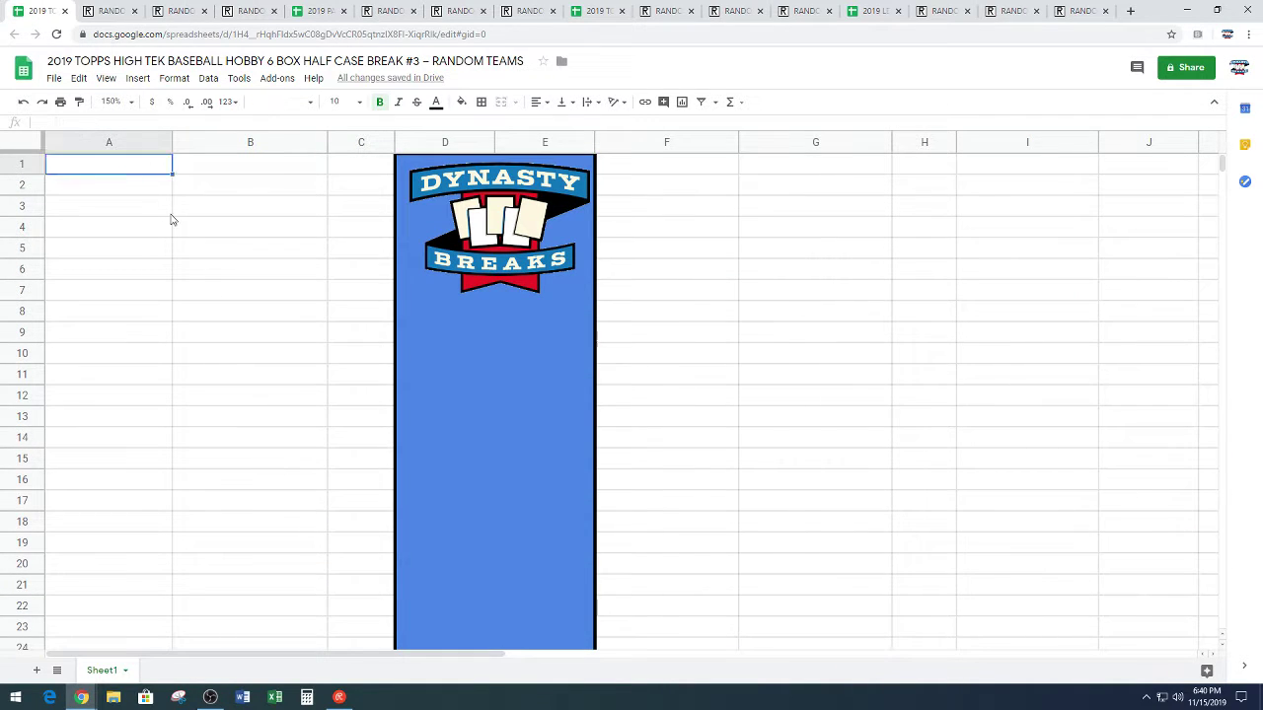
{"action": "key", "text": "ctrl+v"}
{"action": "left_click", "coordinate": [286, 364]}
Step: Move the names from rows 14–26 into F1:F13
{"action": "scroll", "coordinate": [255, 392], "scroll_direction": "down", "scroll_amount": 3}
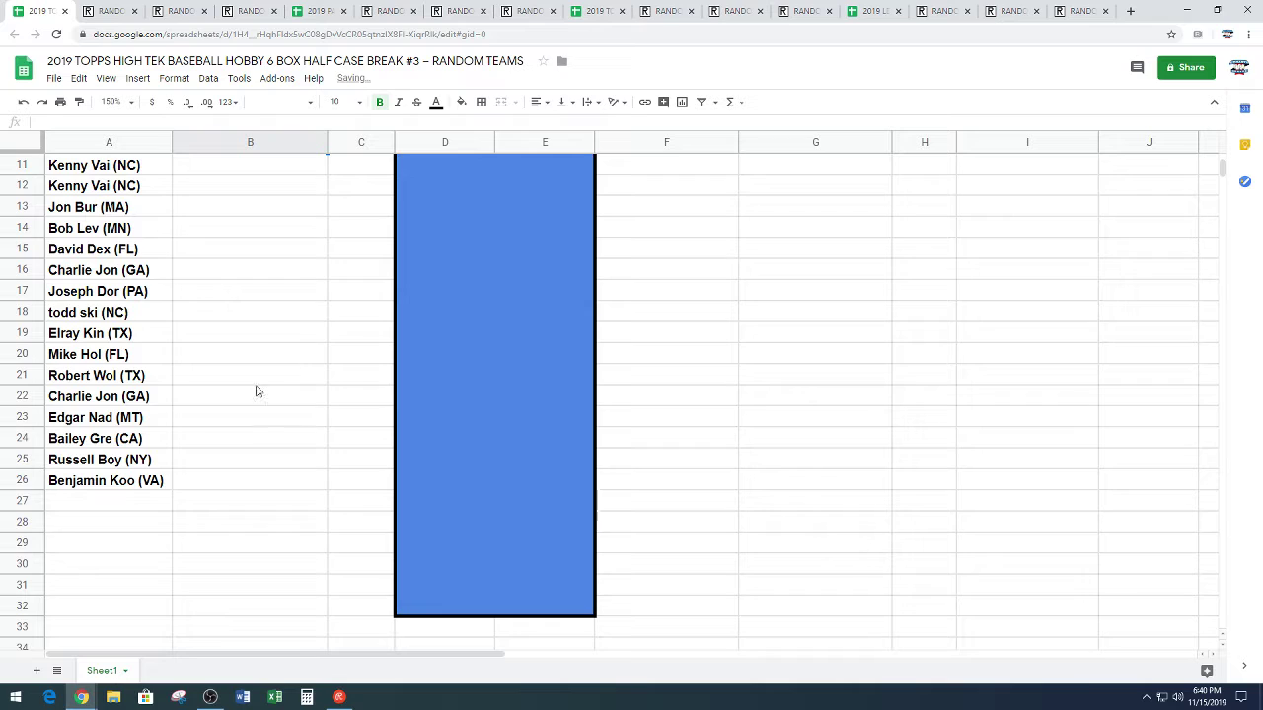
{"action": "left_click_drag", "start_coordinate": [162, 482], "coordinate": [120, 228]}
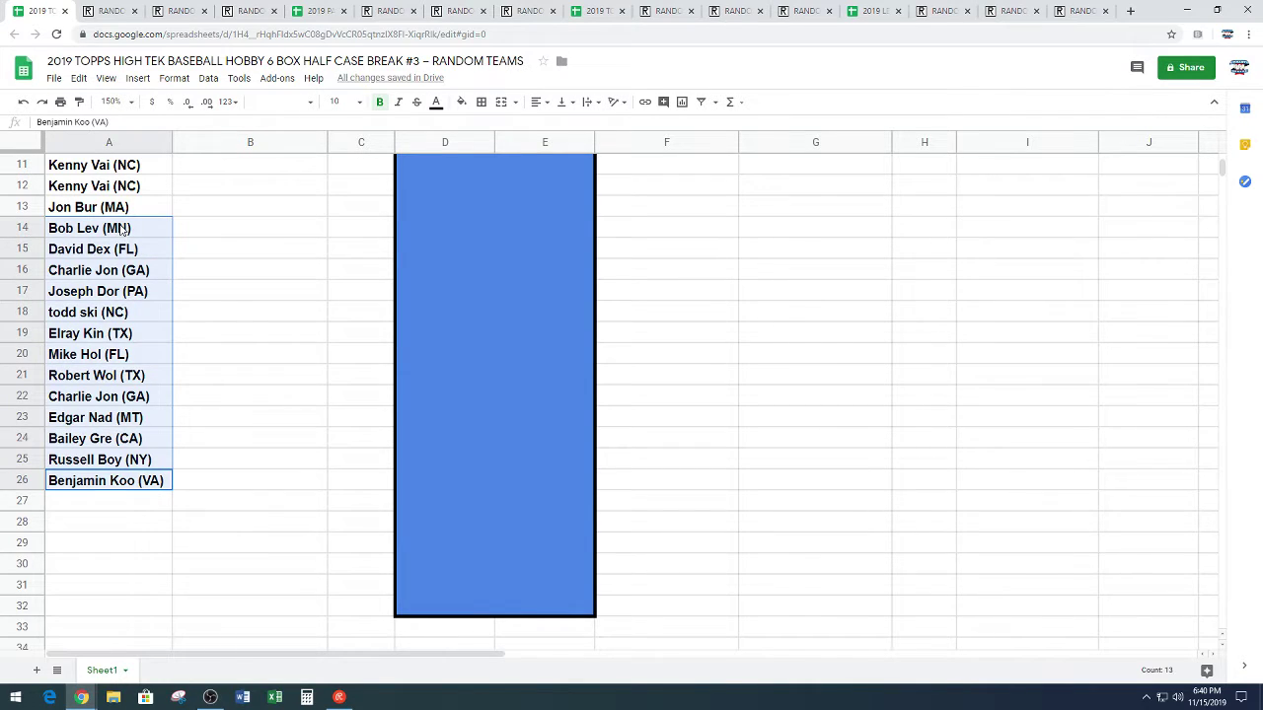
{"action": "scroll", "coordinate": [749, 361], "scroll_direction": "up", "scroll_amount": 3}
{"action": "left_click", "coordinate": [690, 168]}
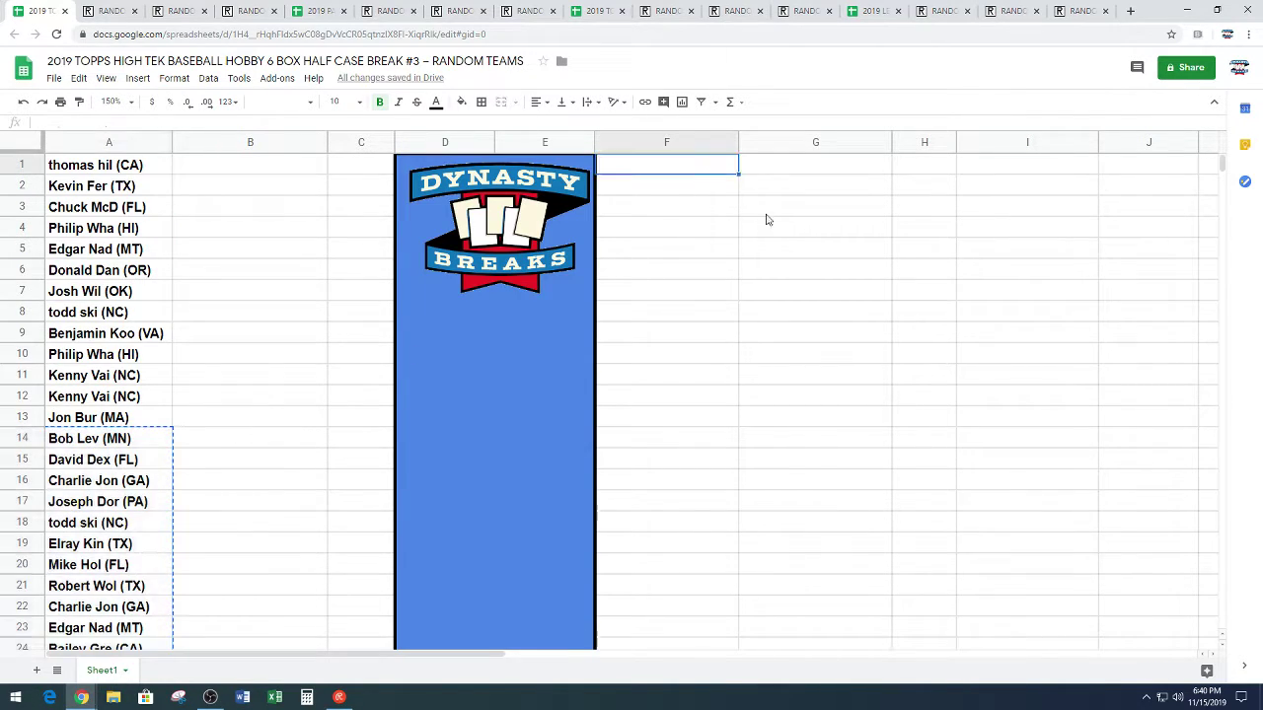
{"action": "key", "text": "ctrl+v"}
{"action": "left_click", "coordinate": [907, 320]}
Step: Copy the 26 teams in I51:I76 of the TEAMS table
{"action": "scroll", "coordinate": [980, 353], "scroll_direction": "down", "scroll_amount": 4}
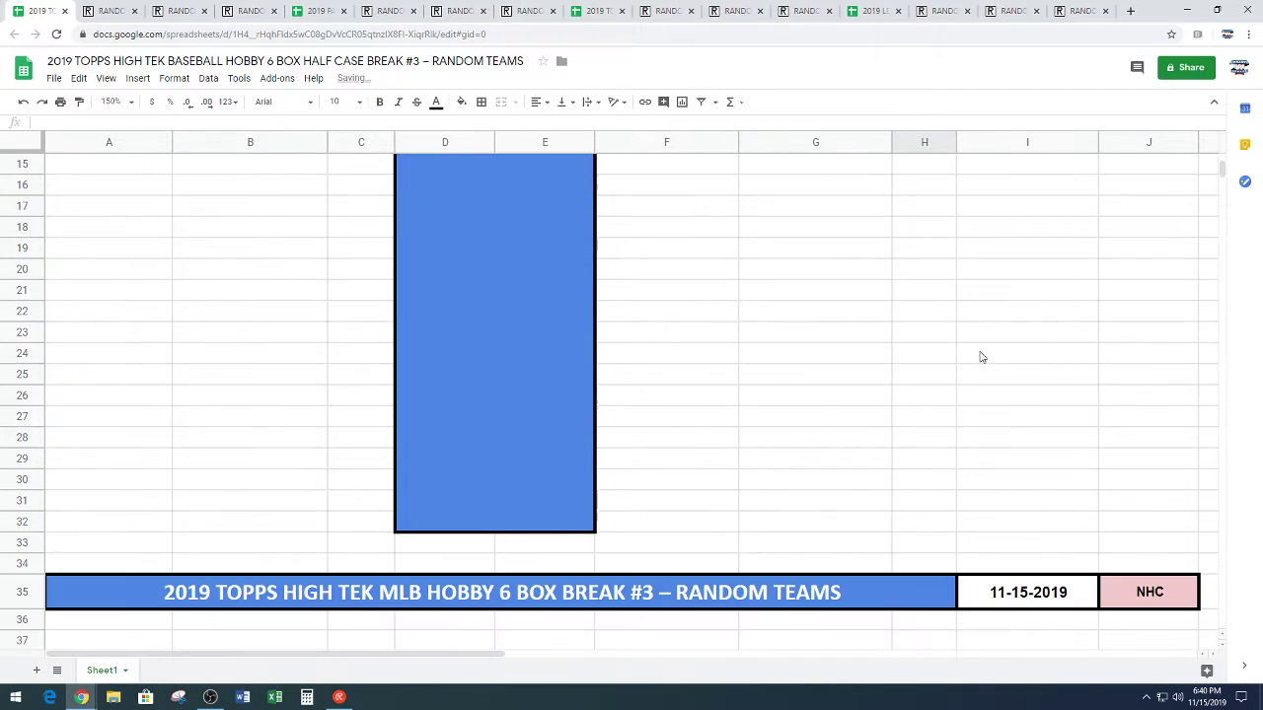
{"action": "scroll", "coordinate": [1028, 369], "scroll_direction": "down", "scroll_amount": 3}
{"action": "scroll", "coordinate": [1085, 355], "scroll_direction": "down", "scroll_amount": 5}
{"action": "scroll", "coordinate": [1115, 331], "scroll_direction": "down", "scroll_amount": 1}
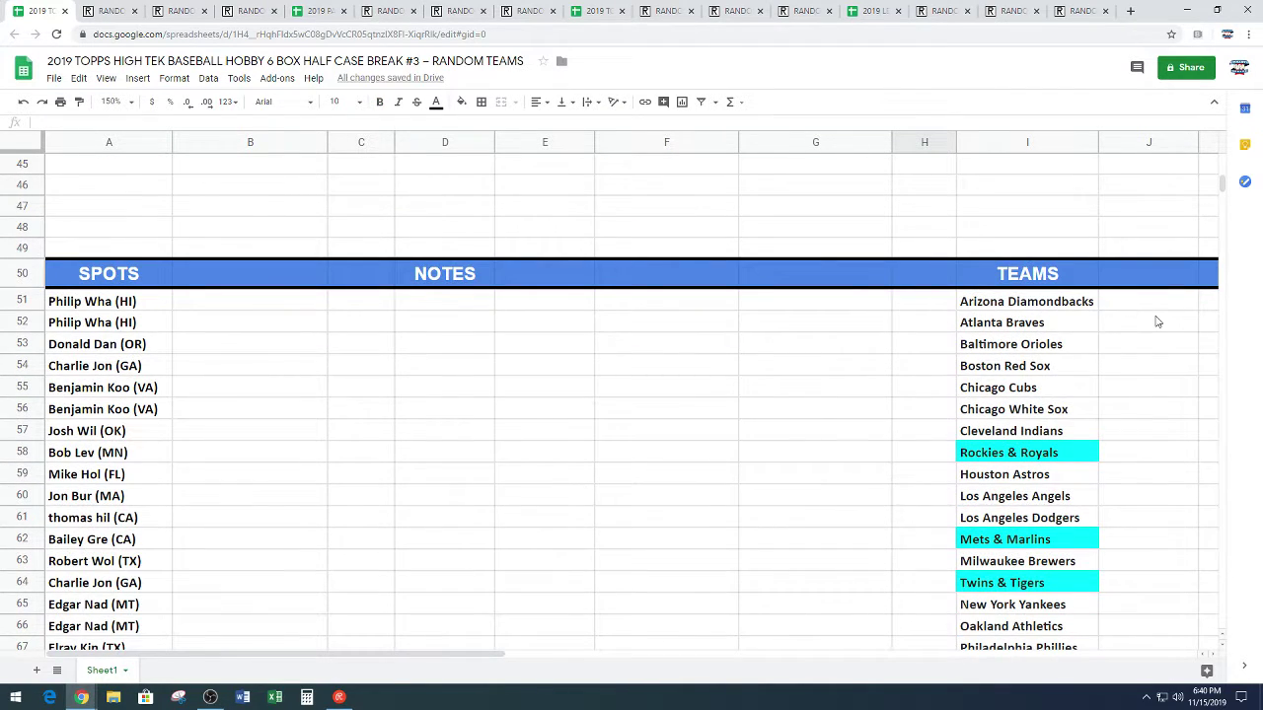
{"action": "scroll", "coordinate": [1157, 322], "scroll_direction": "down", "scroll_amount": 1}
{"action": "mouse_move", "coordinate": [1090, 260]}
{"action": "left_mouse_down"}
{"action": "mouse_move", "coordinate": [1063, 666]}
{"action": "mouse_move", "coordinate": [1036, 538]}
{"action": "left_mouse_up"}
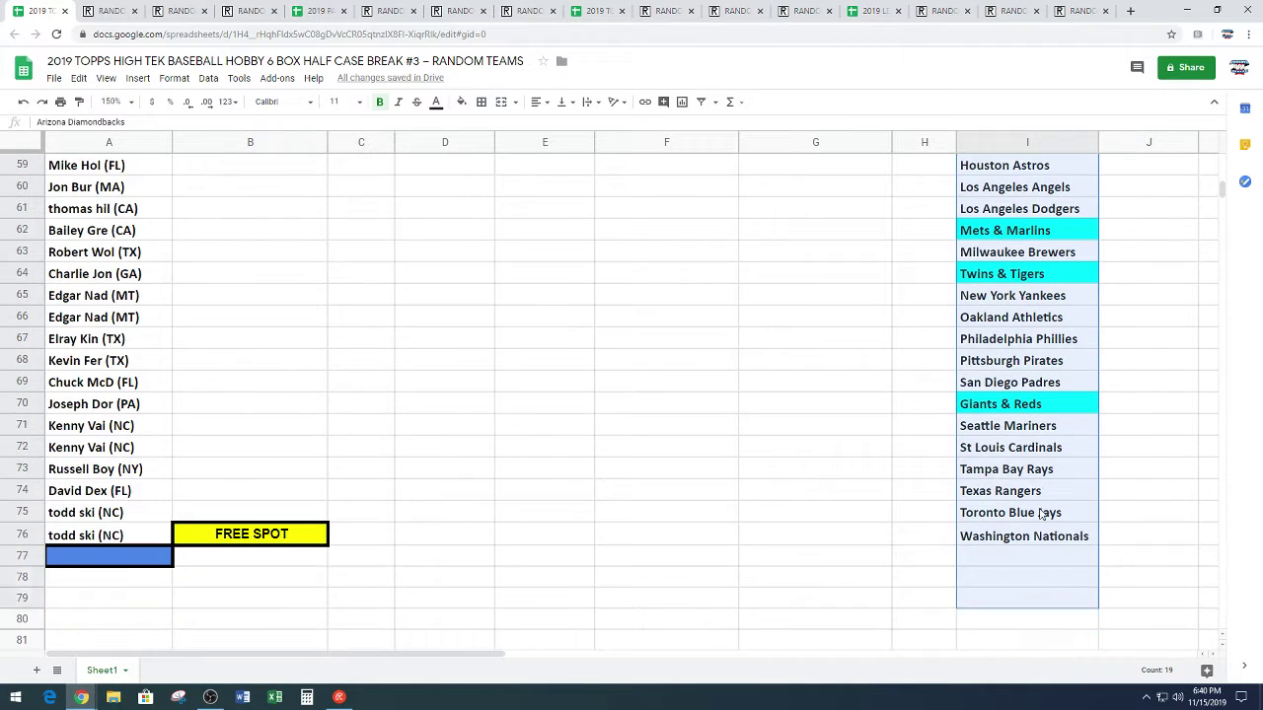
{"action": "key", "text": "ctrl+c"}
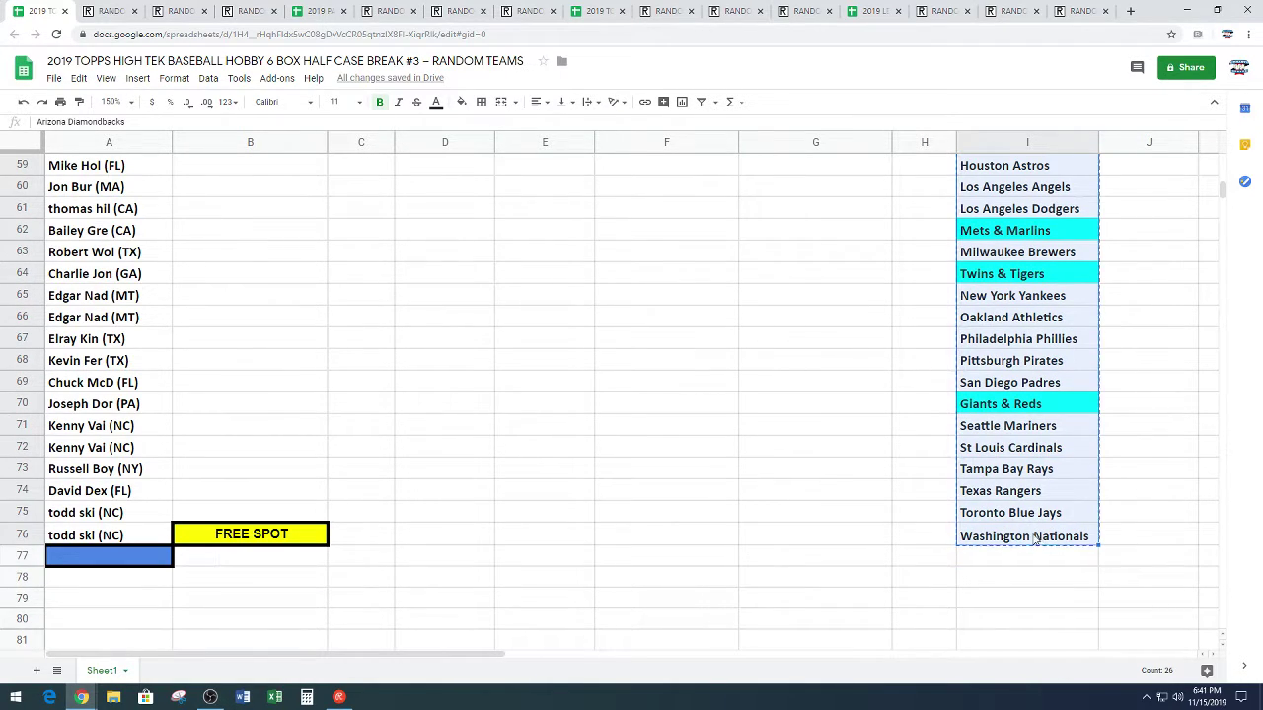
{"action": "scroll", "coordinate": [791, 491], "scroll_direction": "up", "scroll_amount": 4}
{"action": "scroll", "coordinate": [790, 492], "scroll_direction": "up", "scroll_amount": 1}
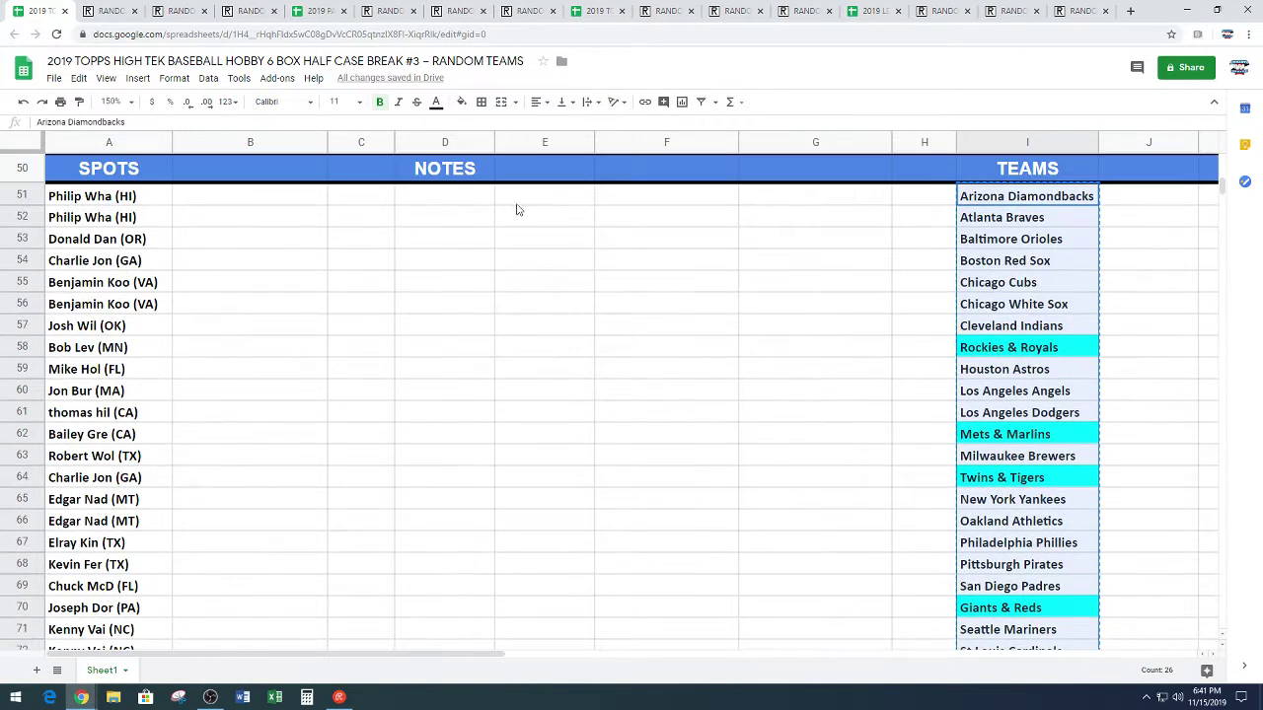
Step: Paste the 26 teams into the List Randomizer and randomize them once
{"action": "left_click", "coordinate": [247, 11]}
{"action": "scroll", "coordinate": [90, 451], "scroll_direction": "down", "scroll_amount": 3}
{"action": "right_click", "coordinate": [211, 379]}
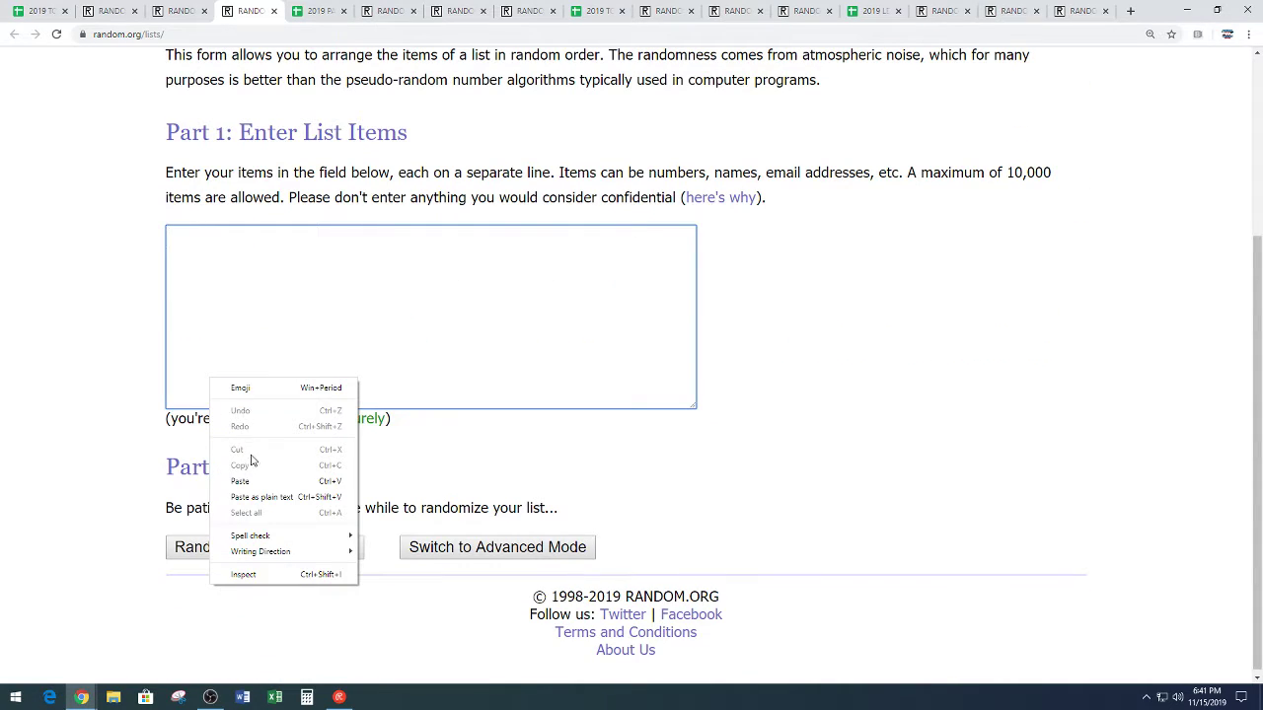
{"action": "left_click", "coordinate": [240, 480]}
{"action": "left_click", "coordinate": [207, 547]}
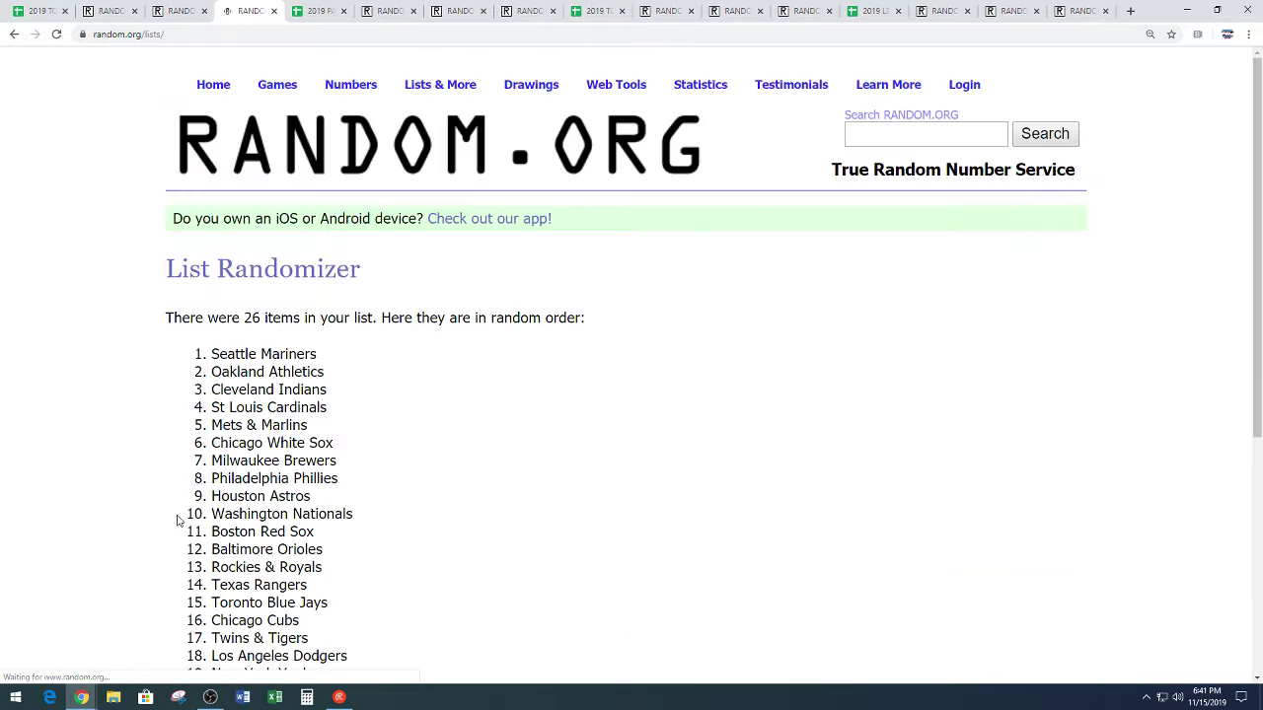
Step: Reshuffle the teams four more times, leaving Toronto Blue Jays first
{"action": "scroll", "coordinate": [177, 521], "scroll_direction": "down", "scroll_amount": 4}
{"action": "left_click", "coordinate": [203, 542]}
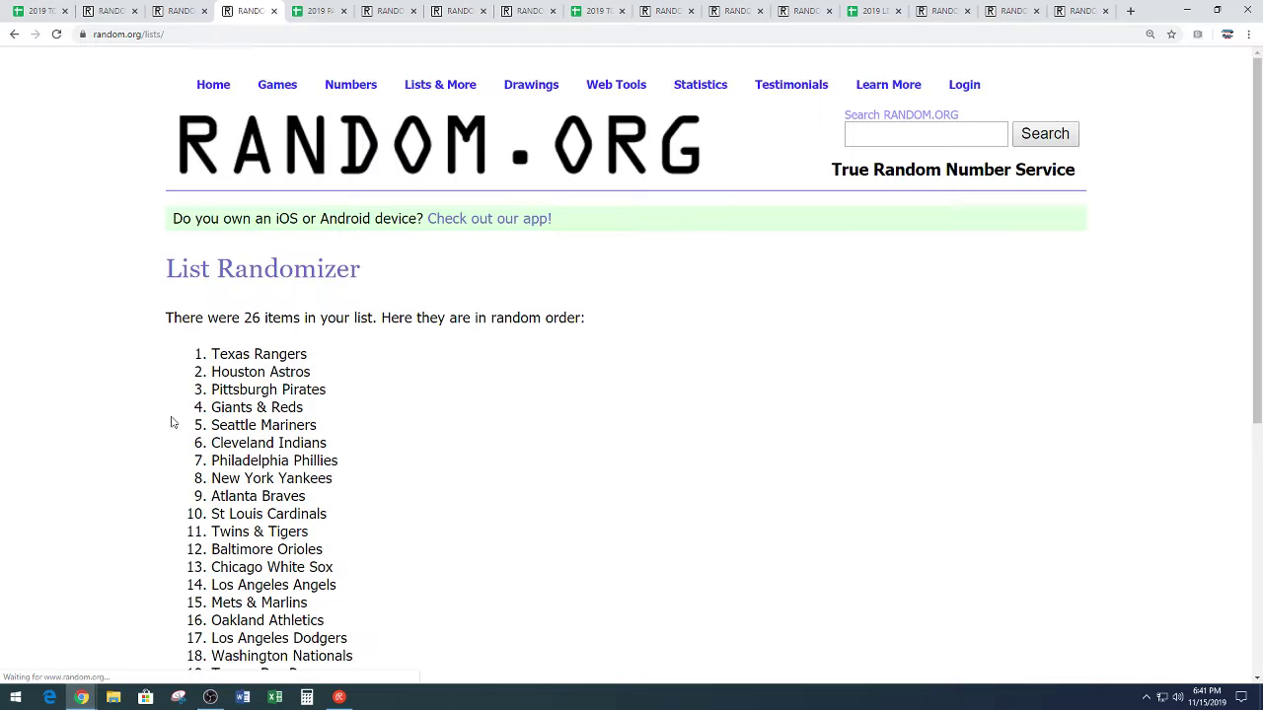
{"action": "scroll", "coordinate": [171, 422], "scroll_direction": "down", "scroll_amount": 4}
{"action": "left_click", "coordinate": [206, 589]}
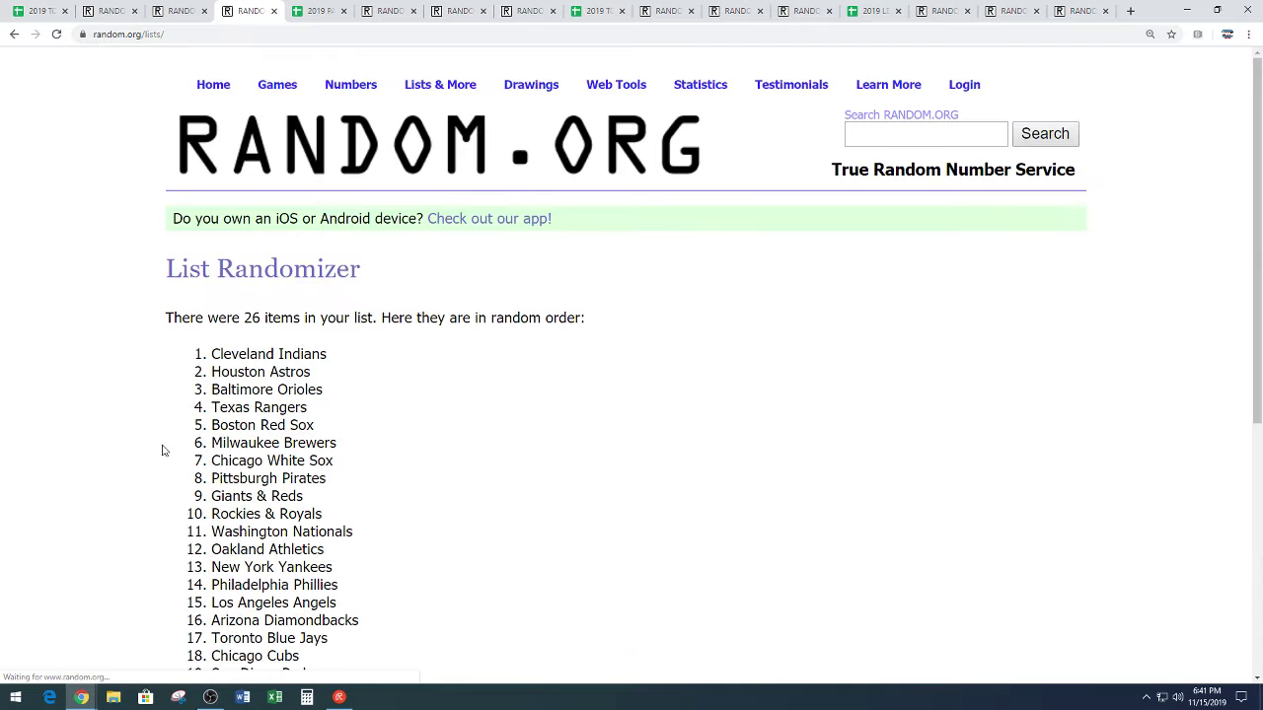
{"action": "scroll", "coordinate": [164, 450], "scroll_direction": "down", "scroll_amount": 4}
{"action": "left_click", "coordinate": [192, 544]}
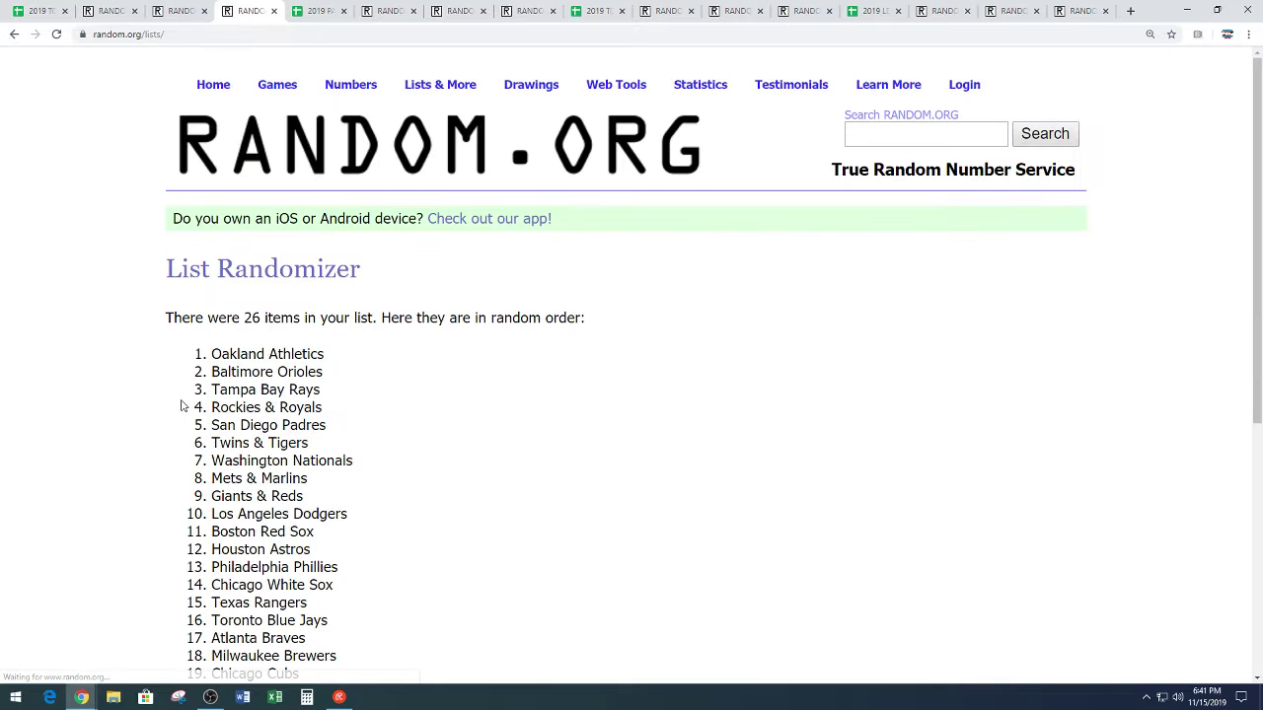
{"action": "scroll", "coordinate": [180, 405], "scroll_direction": "down", "scroll_amount": 4}
{"action": "left_click", "coordinate": [192, 543]}
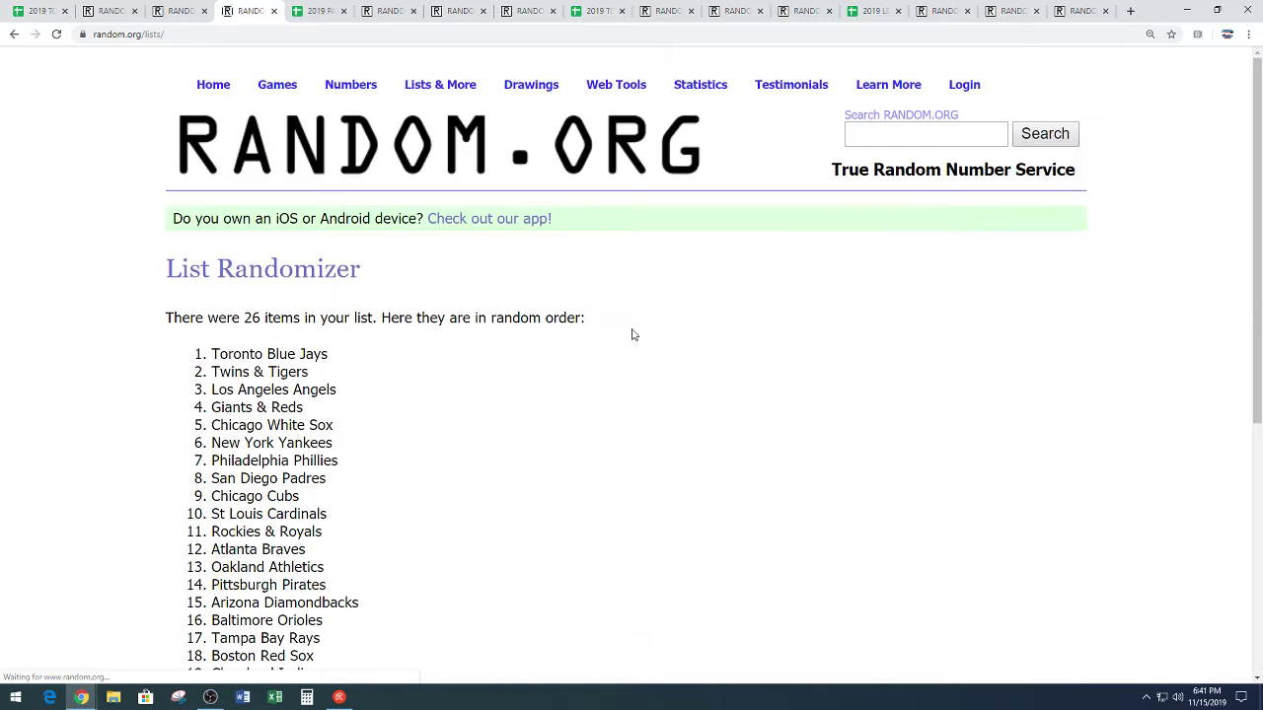
{"action": "scroll", "coordinate": [633, 334], "scroll_direction": "down", "scroll_amount": 3}
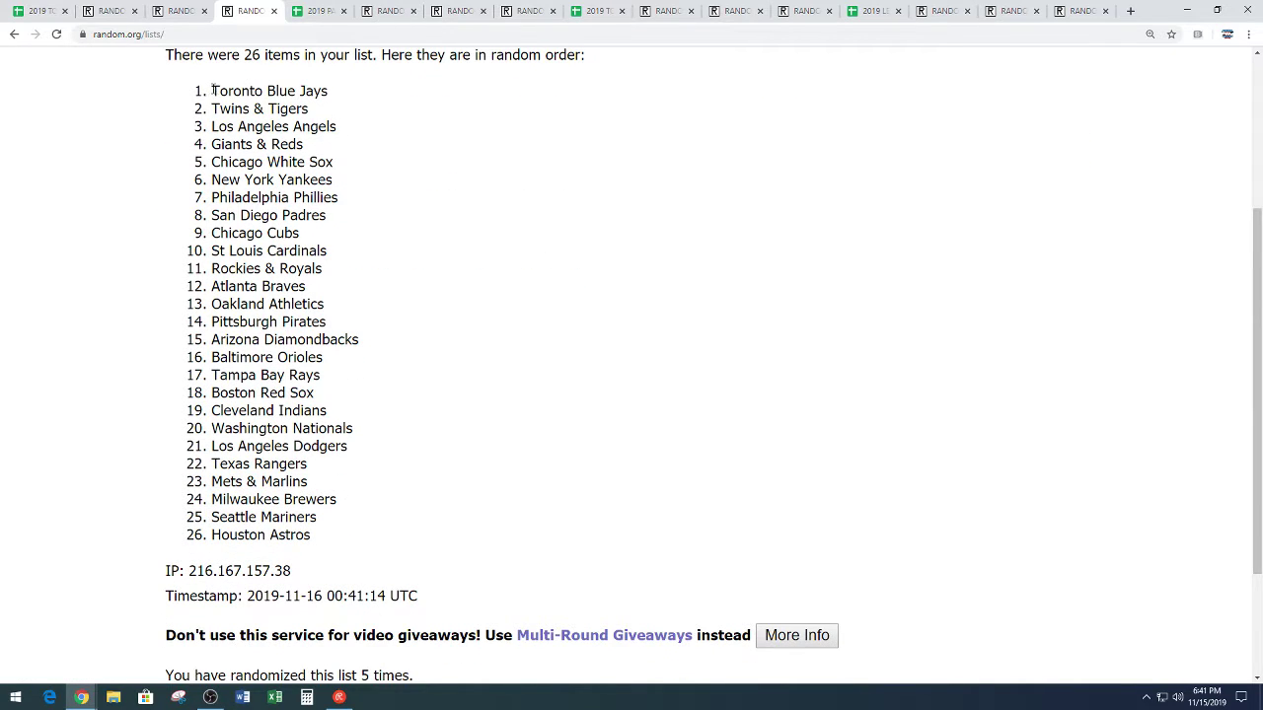
Step: Copy the final randomized team list
{"action": "left_click_drag", "start_coordinate": [213, 90], "coordinate": [366, 538]}
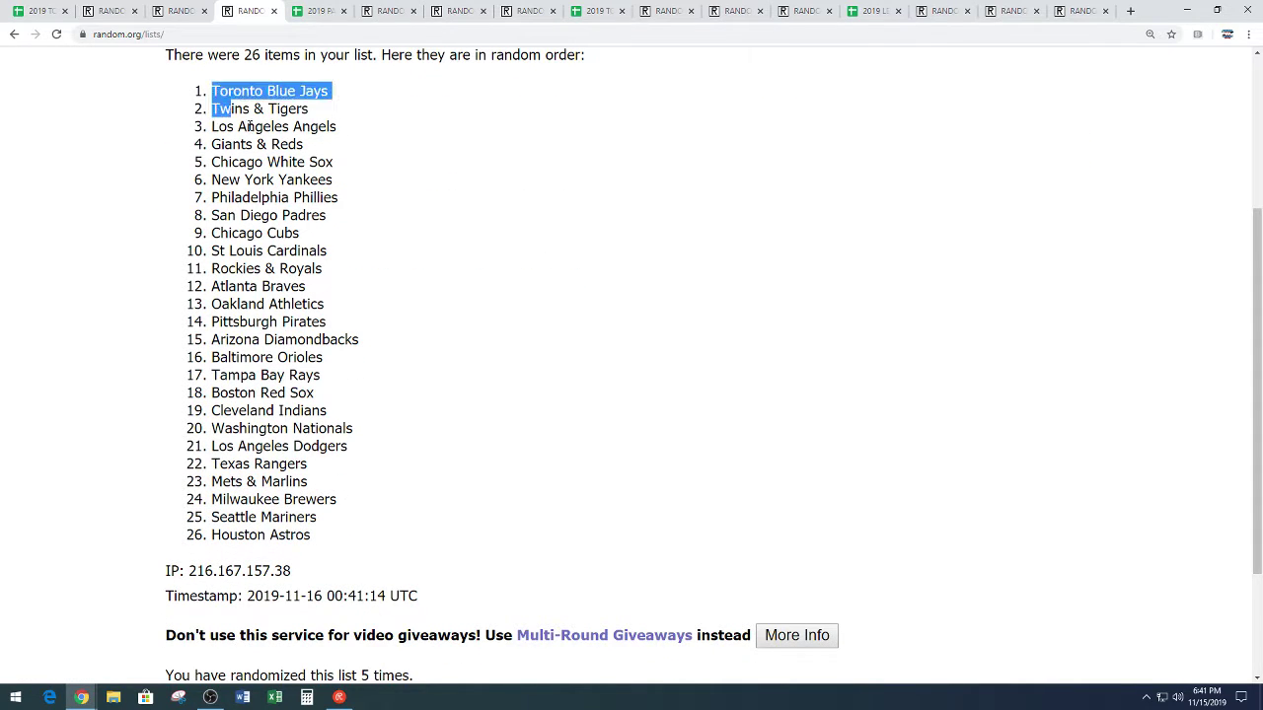
{"action": "right_click", "coordinate": [292, 398]}
{"action": "left_click", "coordinate": [296, 388]}
{"action": "left_click", "coordinate": [403, 373]}
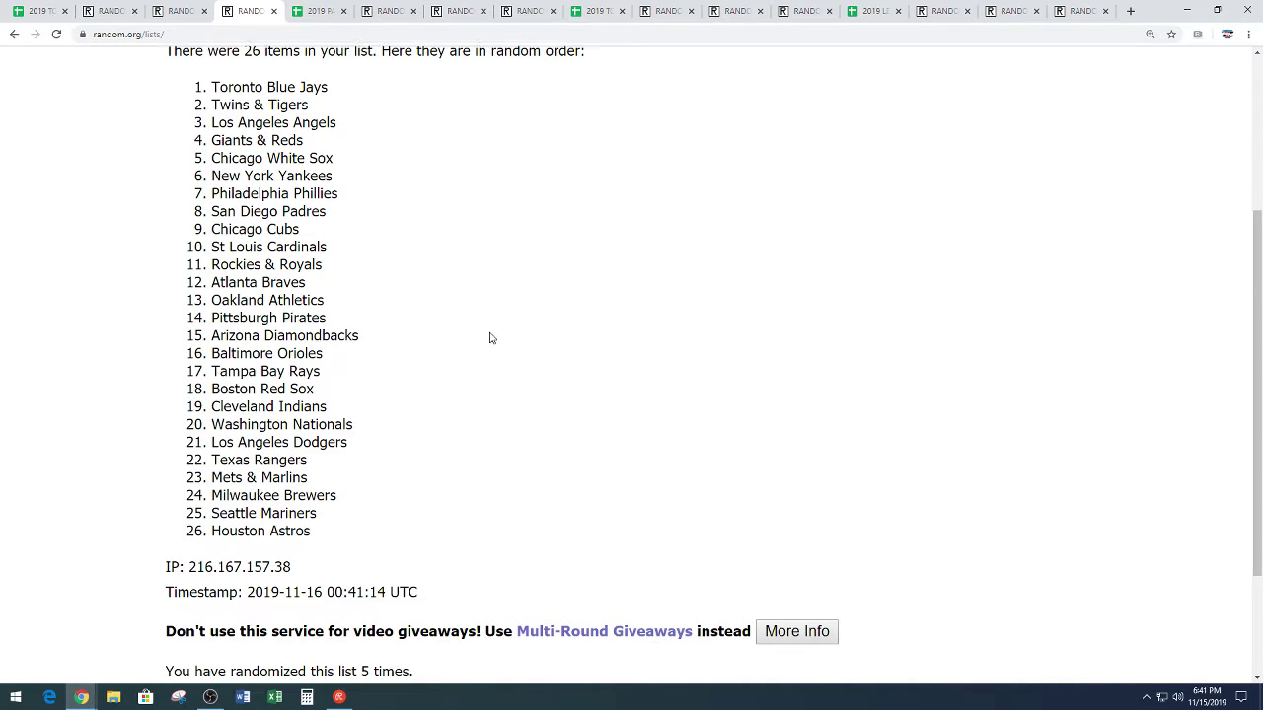
{"action": "scroll", "coordinate": [490, 339], "scroll_direction": "down", "scroll_amount": 2}
{"action": "left_click_drag", "start_coordinate": [363, 504], "coordinate": [481, 514]}
{"action": "left_click", "coordinate": [498, 427]}
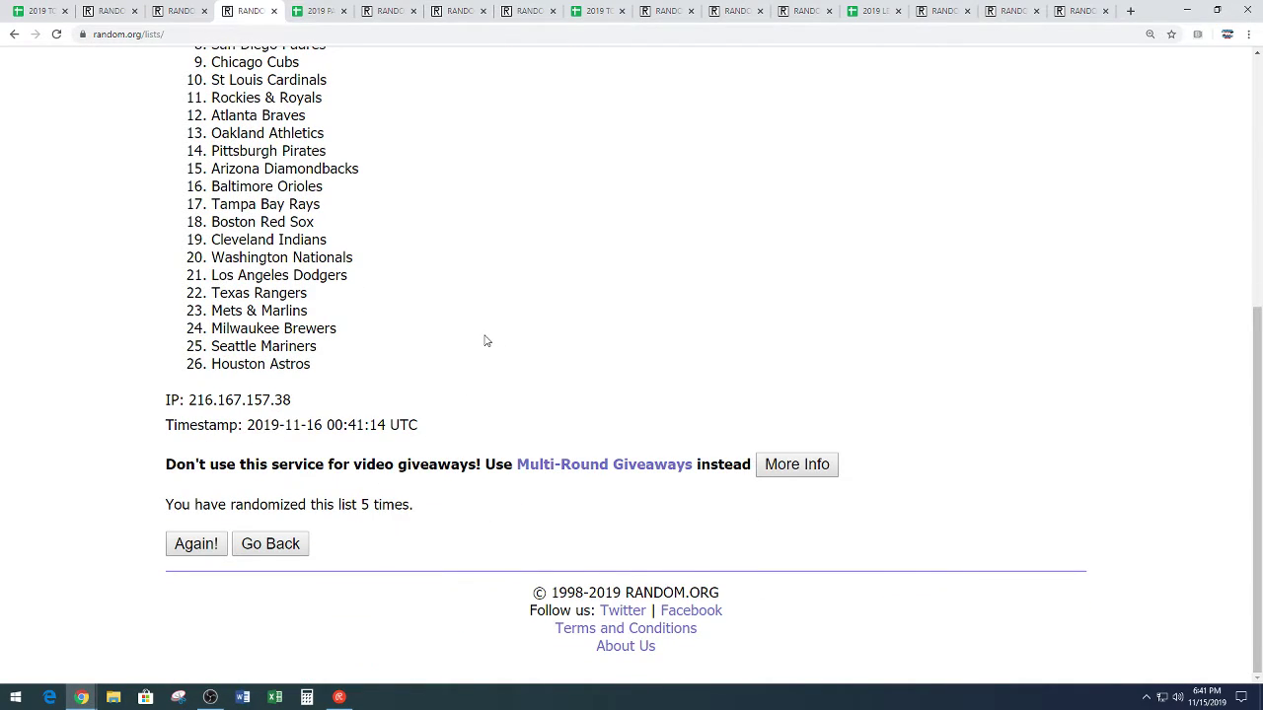
{"action": "scroll", "coordinate": [487, 340], "scroll_direction": "up", "scroll_amount": 2}
Step: Paste the shuffled teams into column B from B1, beside the names
{"action": "left_click", "coordinate": [39, 11]}
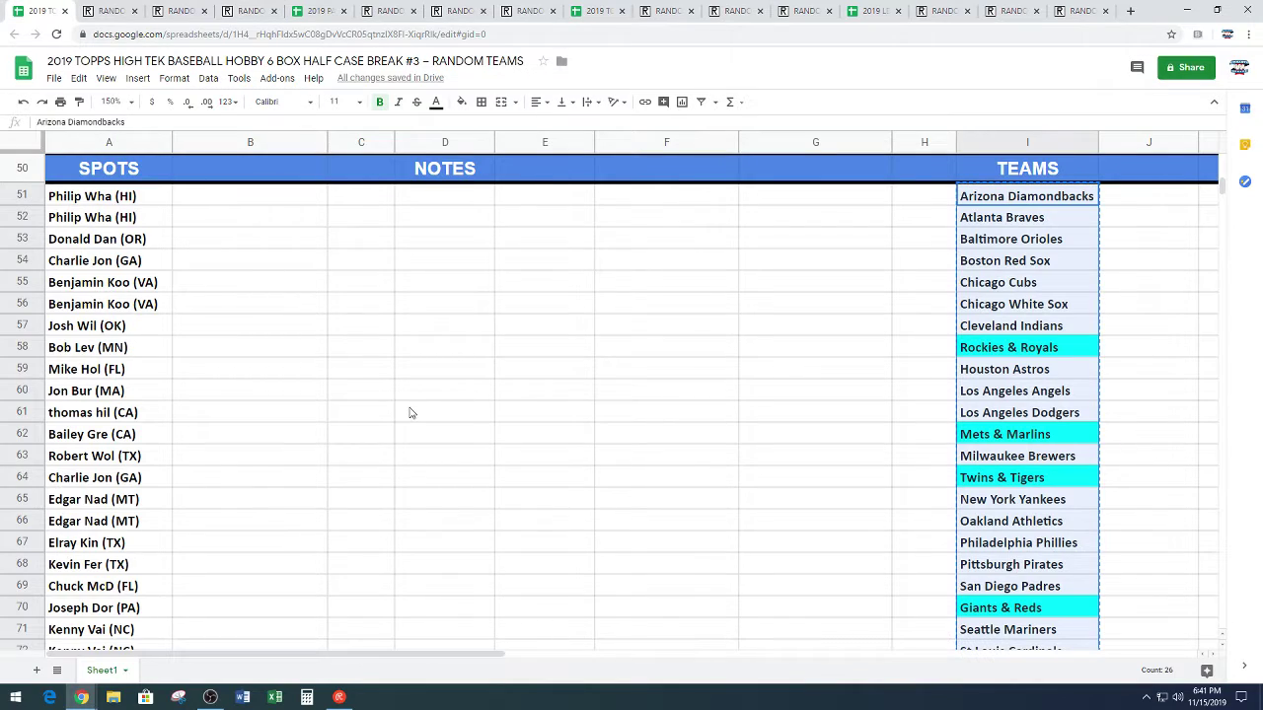
{"action": "scroll", "coordinate": [411, 414], "scroll_direction": "up", "scroll_amount": 3}
{"action": "scroll", "coordinate": [412, 414], "scroll_direction": "up", "scroll_amount": 10}
{"action": "scroll", "coordinate": [410, 414], "scroll_direction": "up", "scroll_amount": 1}
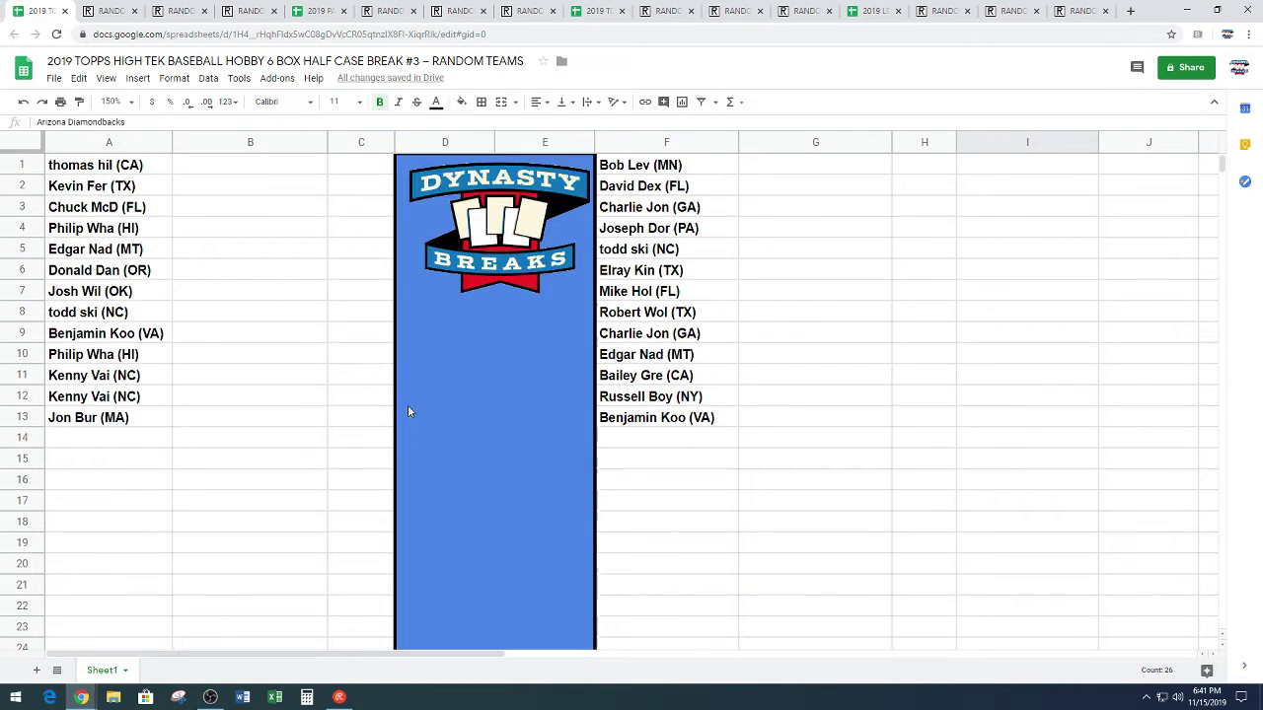
{"action": "left_click", "coordinate": [278, 173]}
{"action": "key", "text": "ctrl+v"}
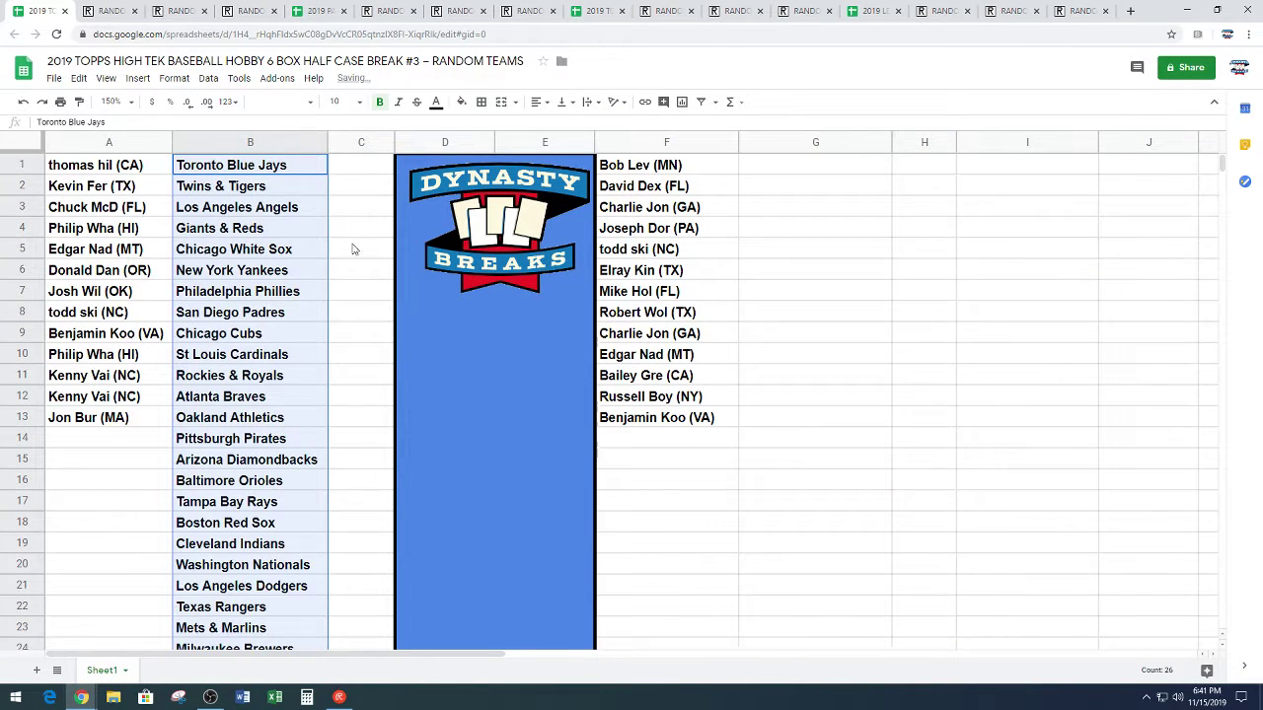
{"action": "left_click", "coordinate": [357, 271]}
Step: Move the teams in rows 14–26 into G1:G13 and zoom the sheet to 200%
{"action": "scroll", "coordinate": [357, 274], "scroll_direction": "down", "scroll_amount": 2}
{"action": "left_click_drag", "start_coordinate": [301, 314], "coordinate": [273, 561]}
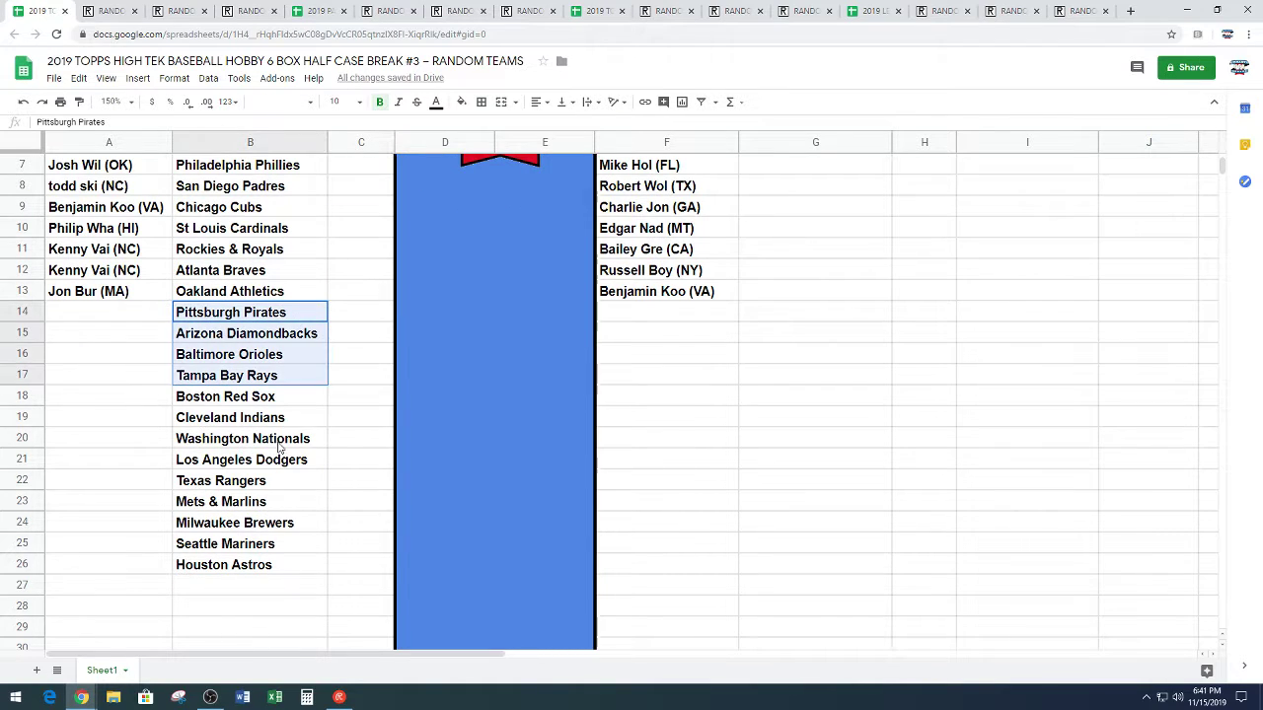
{"action": "key", "text": "ctrl+c"}
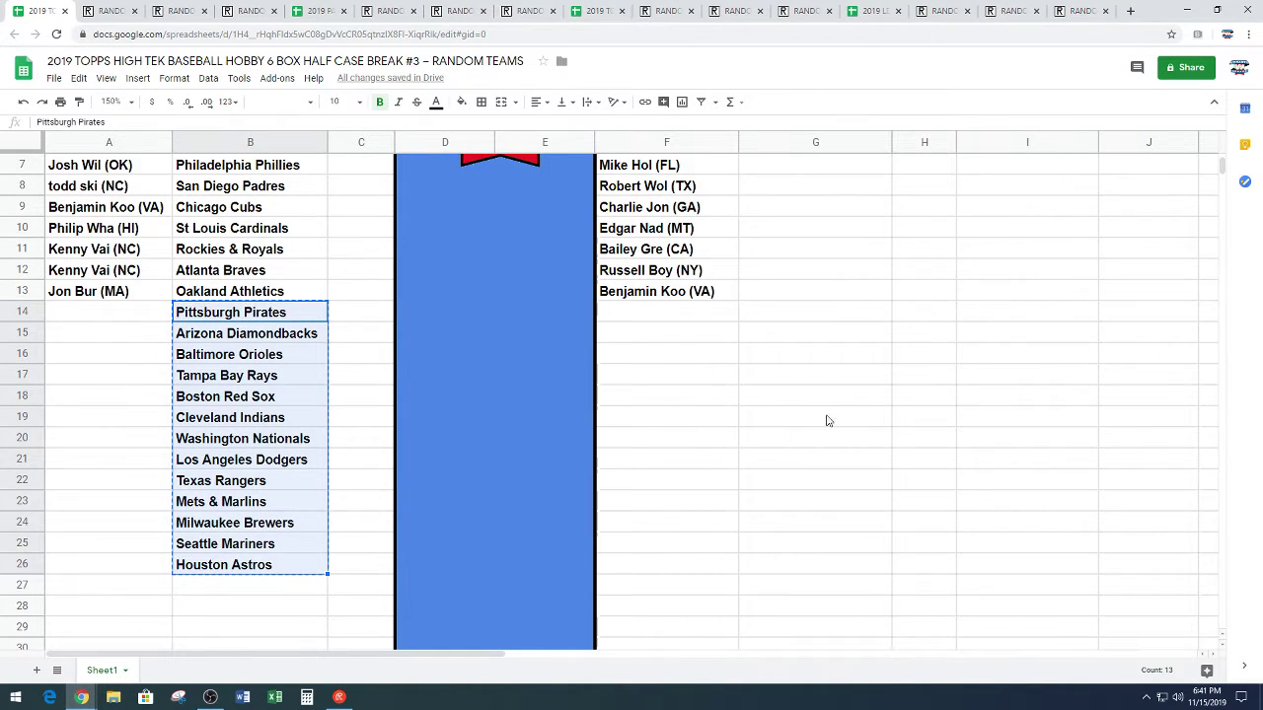
{"action": "scroll", "coordinate": [829, 414], "scroll_direction": "up", "scroll_amount": 3}
{"action": "left_click", "coordinate": [832, 172]}
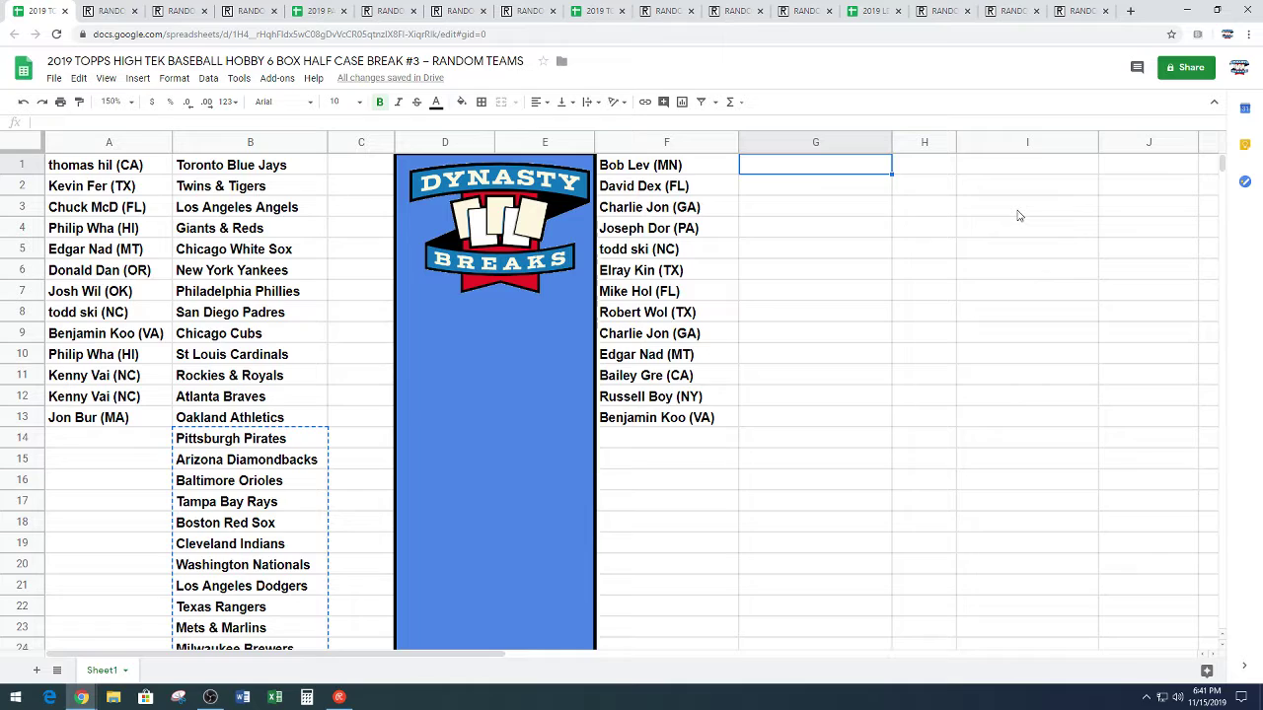
{"action": "key", "text": "ctrl+v"}
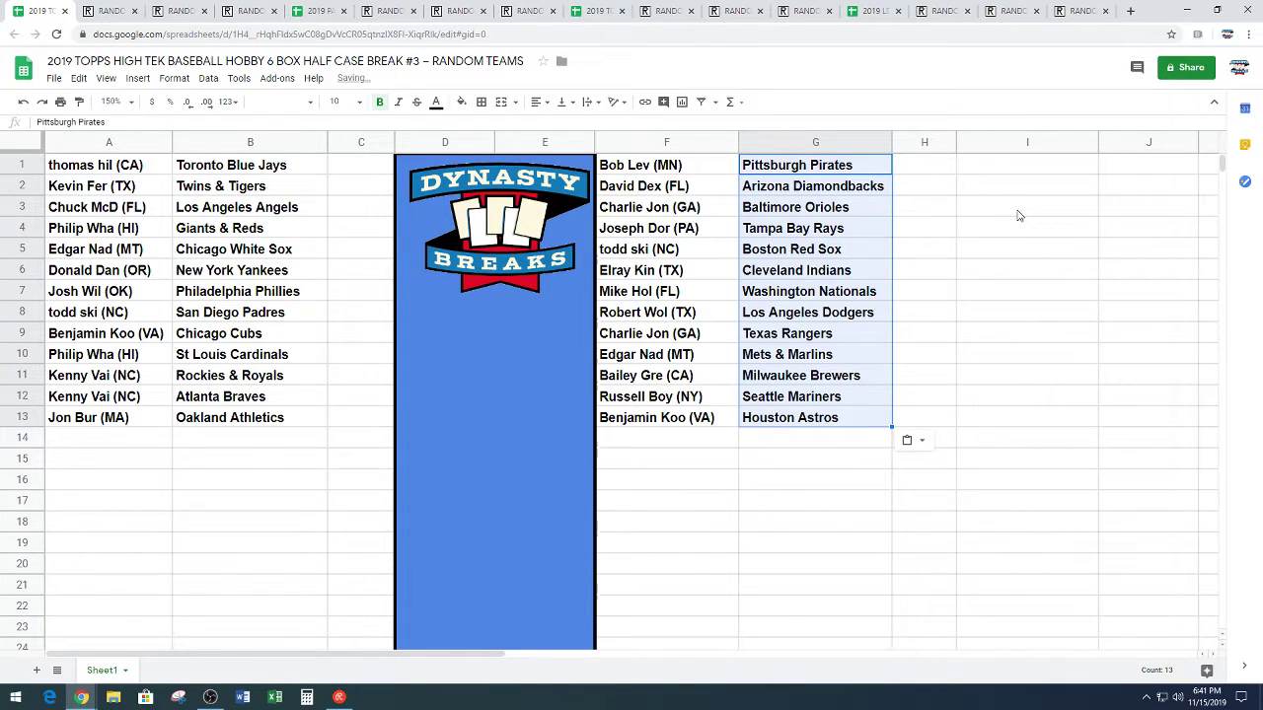
{"action": "left_click", "coordinate": [507, 434]}
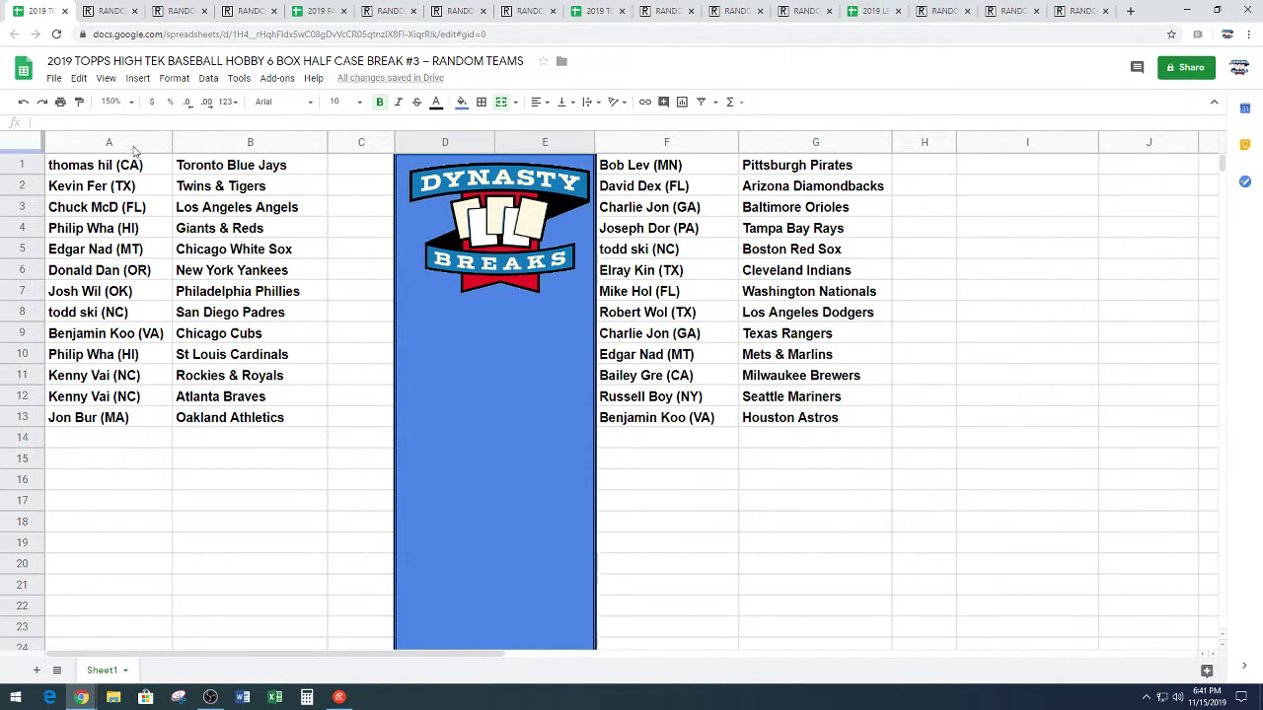
{"action": "left_click", "coordinate": [115, 101]}
{"action": "left_click", "coordinate": [117, 252]}
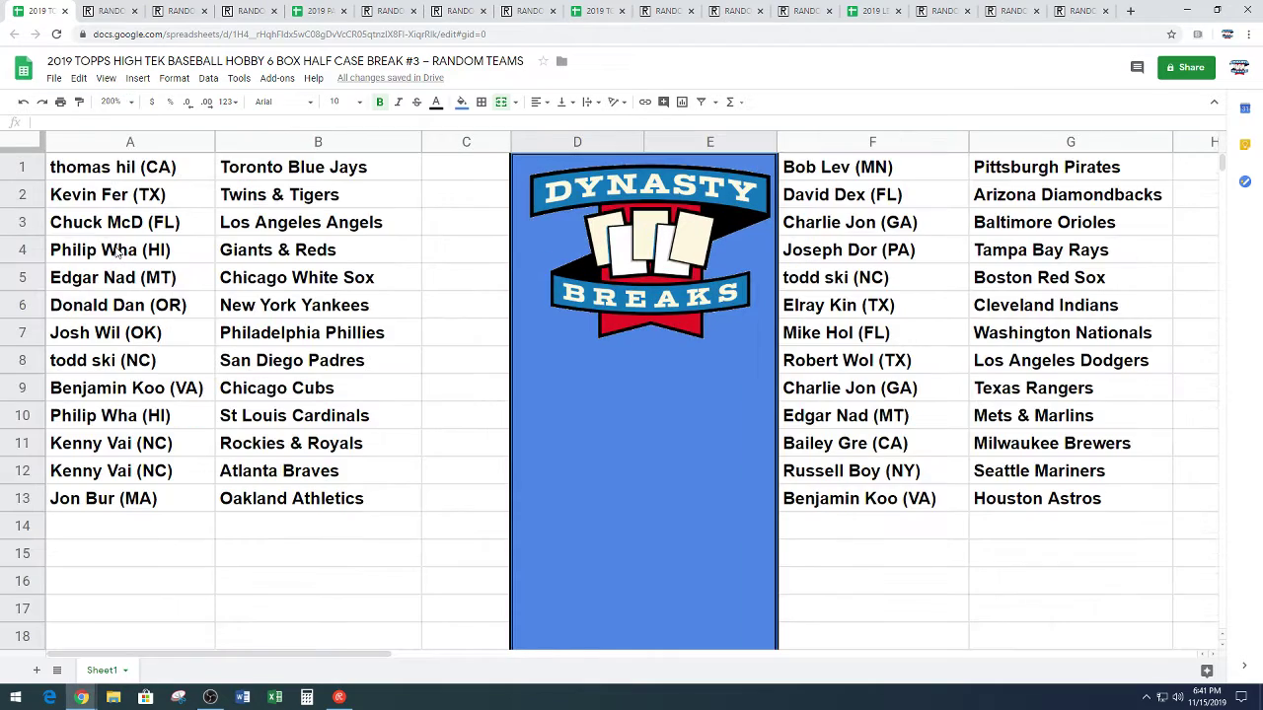